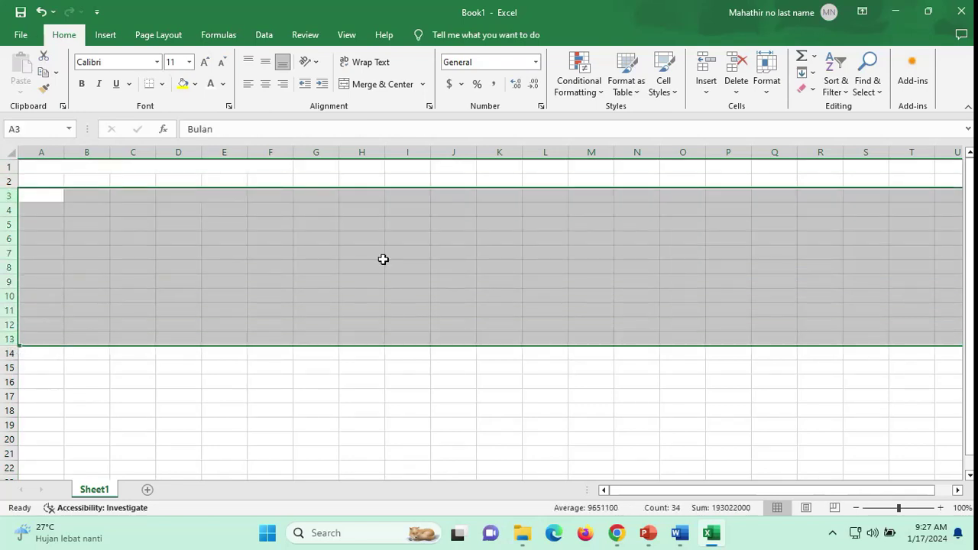
# - Select the whole of column D, then column E, then row 3 to demonstrate columns and rows
pyautogui.click(179, 152)
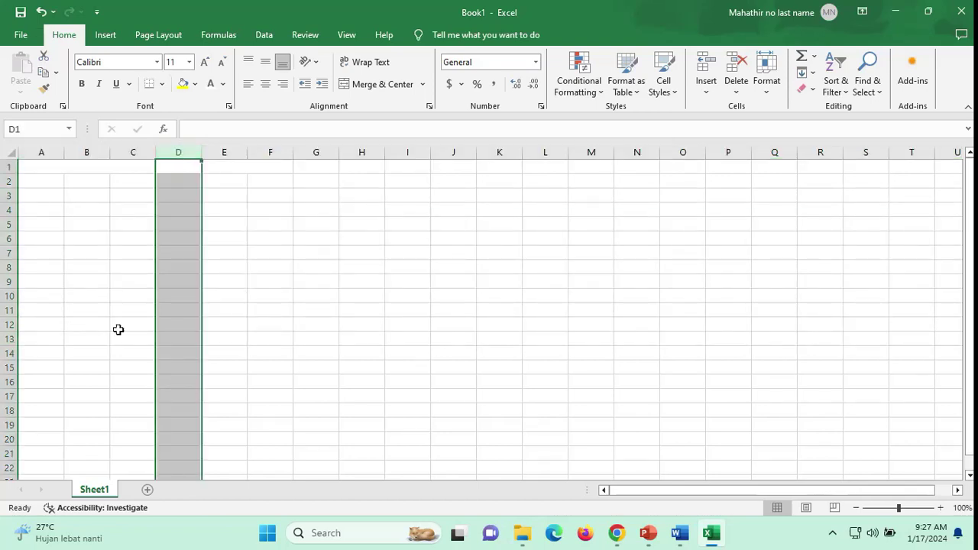
pyautogui.click(224, 155)
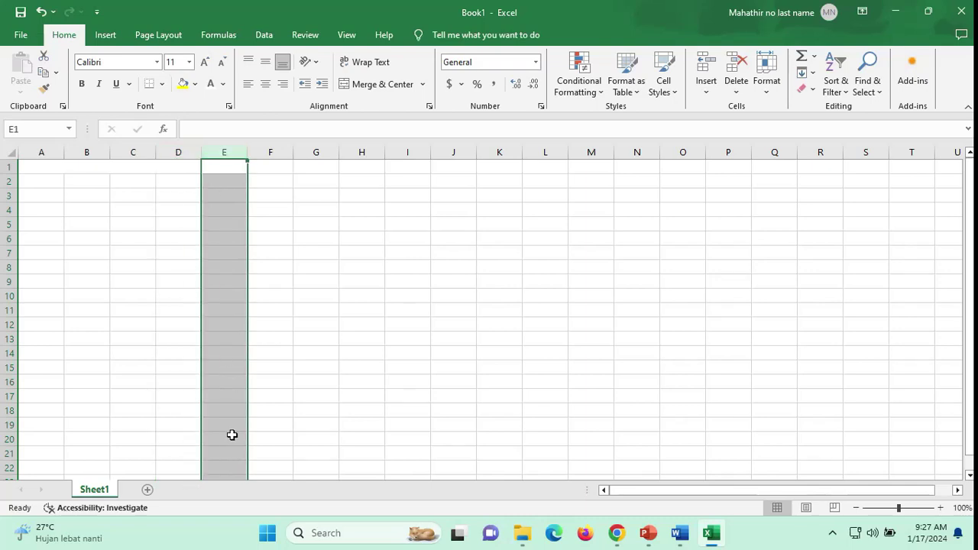
pyautogui.click(6, 195)
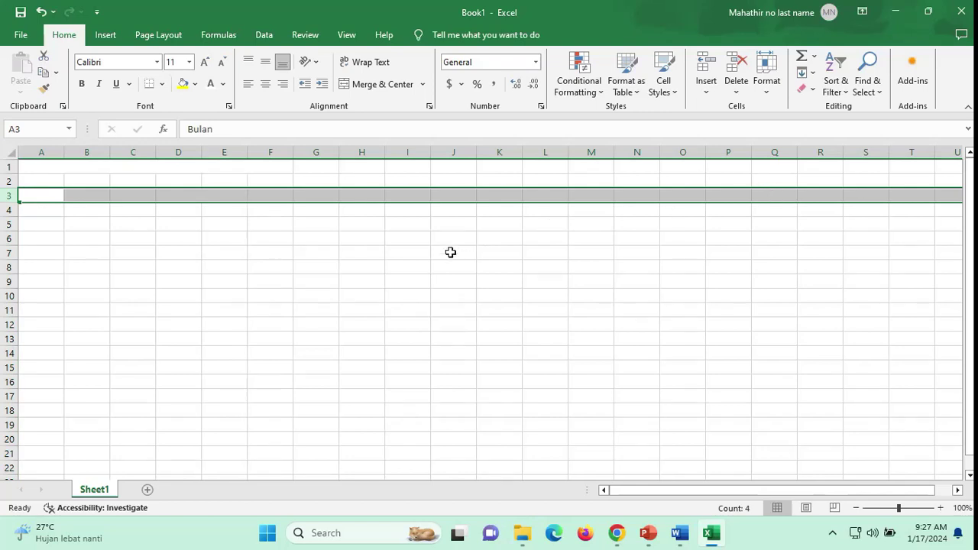
pyautogui.click(416, 289)
pyautogui.click(345, 249)
pyautogui.click(583, 266)
pyautogui.click(644, 343)
pyautogui.click(792, 313)
pyautogui.click(814, 262)
pyautogui.click(643, 299)
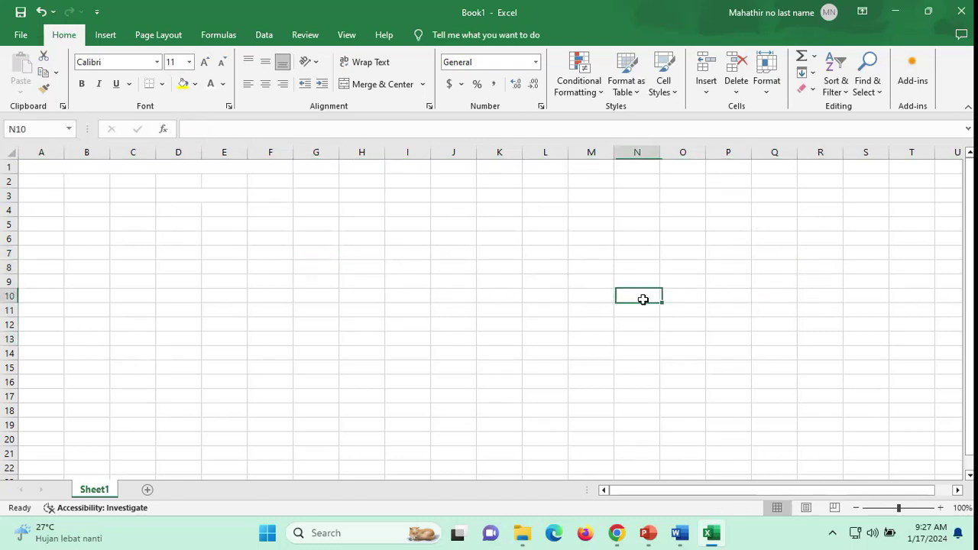
pyautogui.click(462, 236)
pyautogui.click(340, 269)
pyautogui.click(309, 335)
pyautogui.click(323, 266)
pyautogui.click(420, 260)
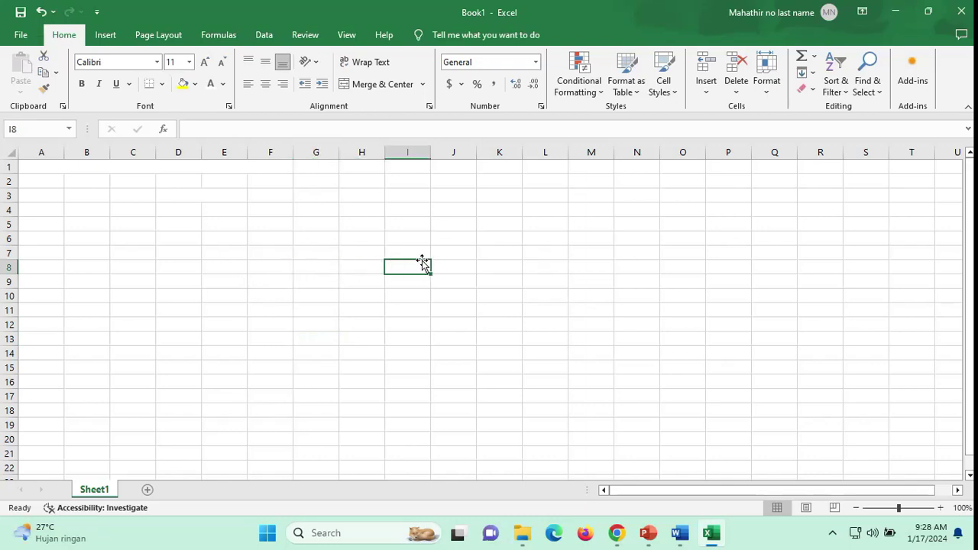
pyautogui.click(417, 252)
pyautogui.click(415, 228)
pyautogui.click(493, 269)
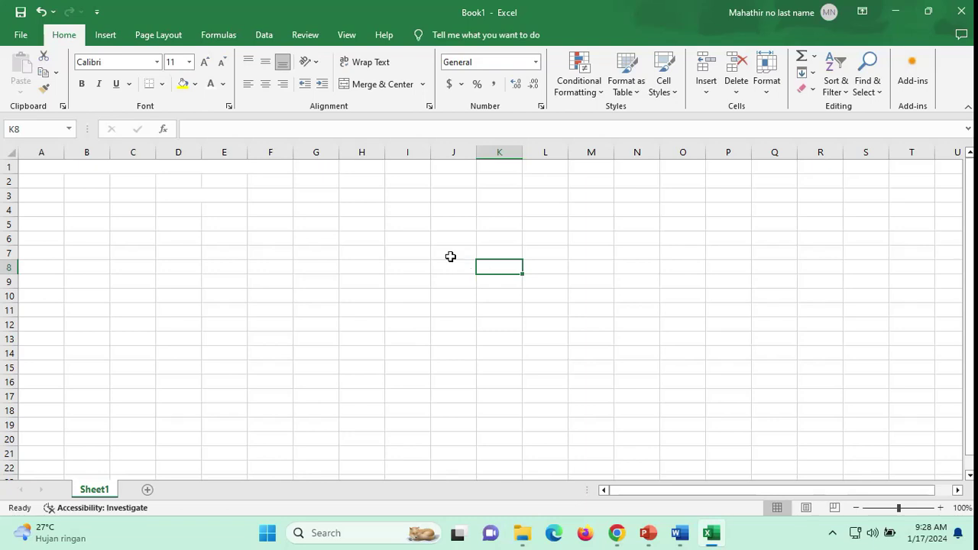
# - Select cell I6, highlight its row 6 and column I to show how the address is formed, and return to the cell
pyautogui.click(405, 240)
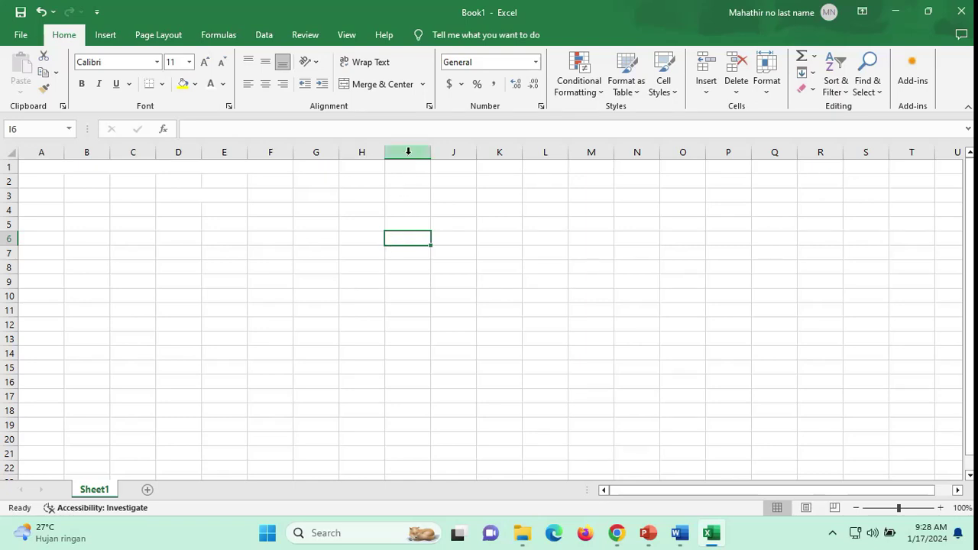
pyautogui.click(5, 238)
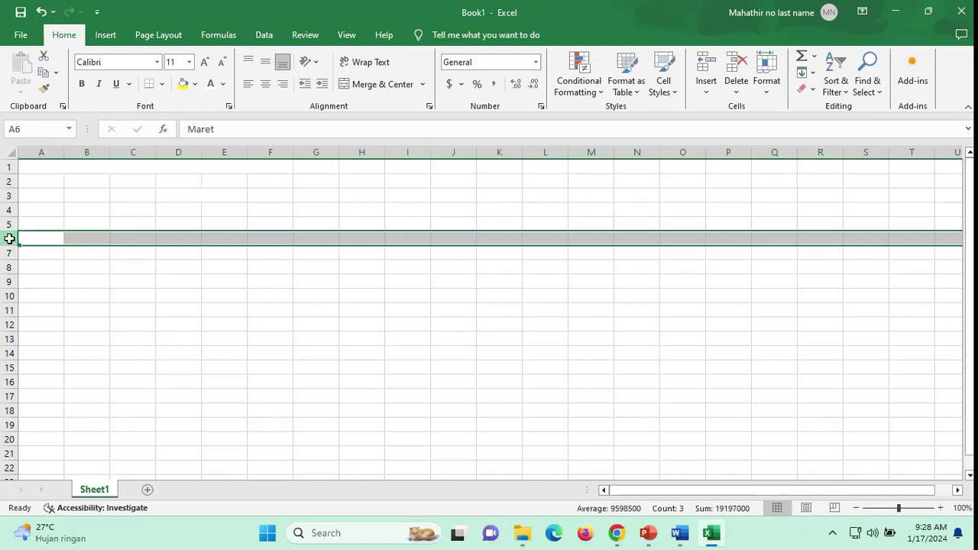
pyautogui.click(397, 156)
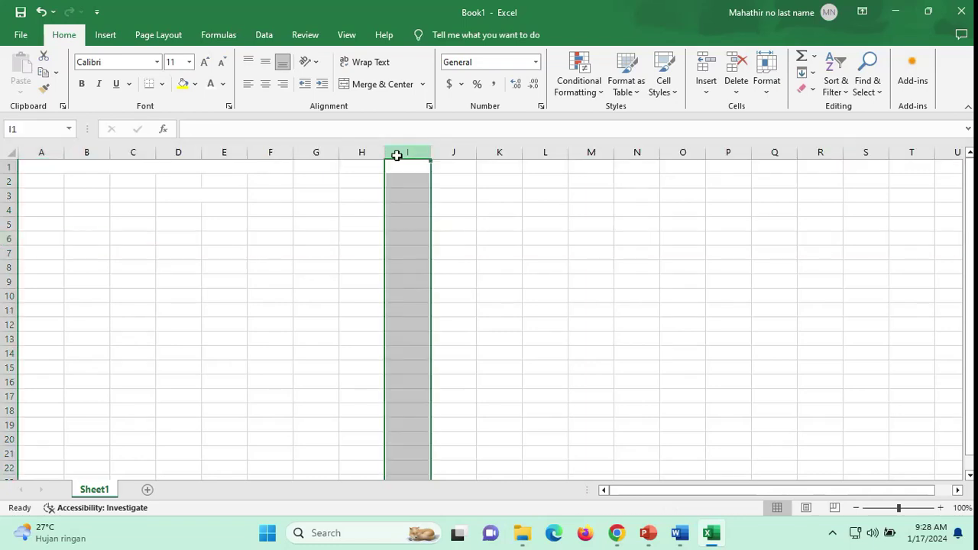
pyautogui.click(9, 239)
pyautogui.click(404, 237)
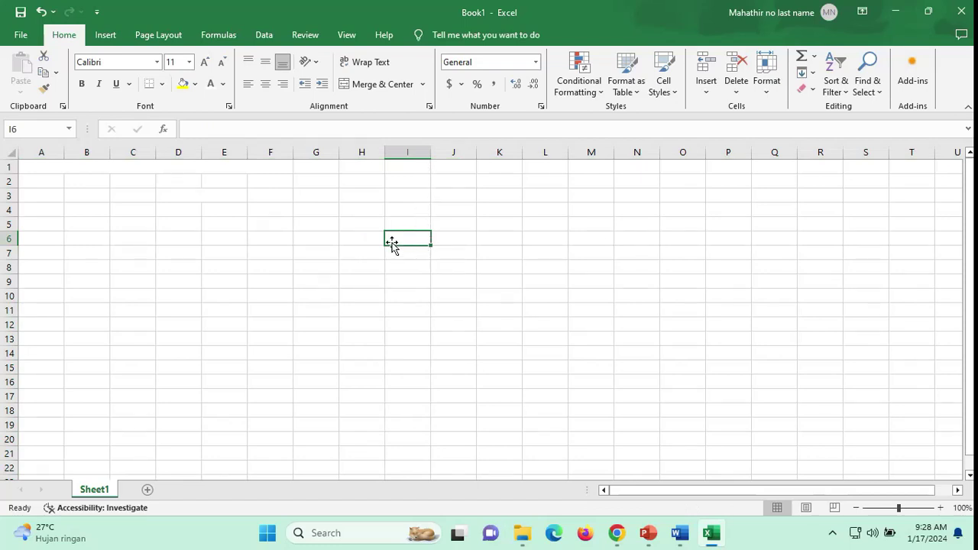
pyautogui.click(137, 168)
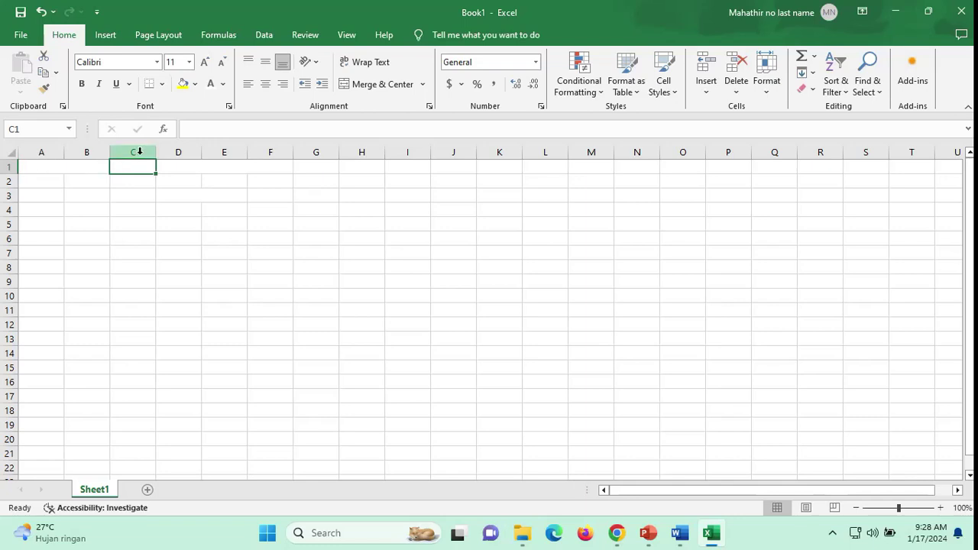
pyautogui.click(526, 324)
pyautogui.click(554, 250)
pyautogui.click(548, 226)
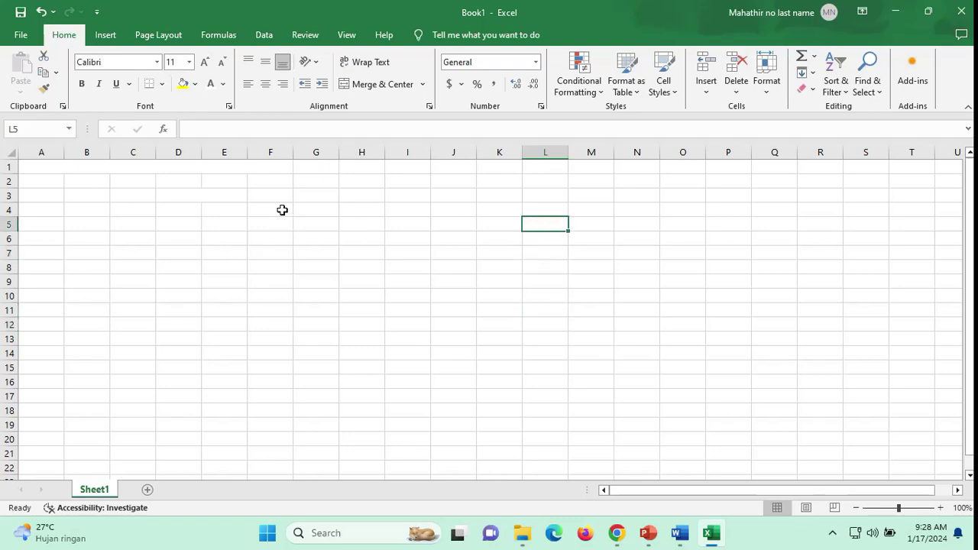
# - Set the font colour of the title in A1 and of the header cells A3:E3 to black
pyautogui.click(47, 168)
pyautogui.click(222, 84)
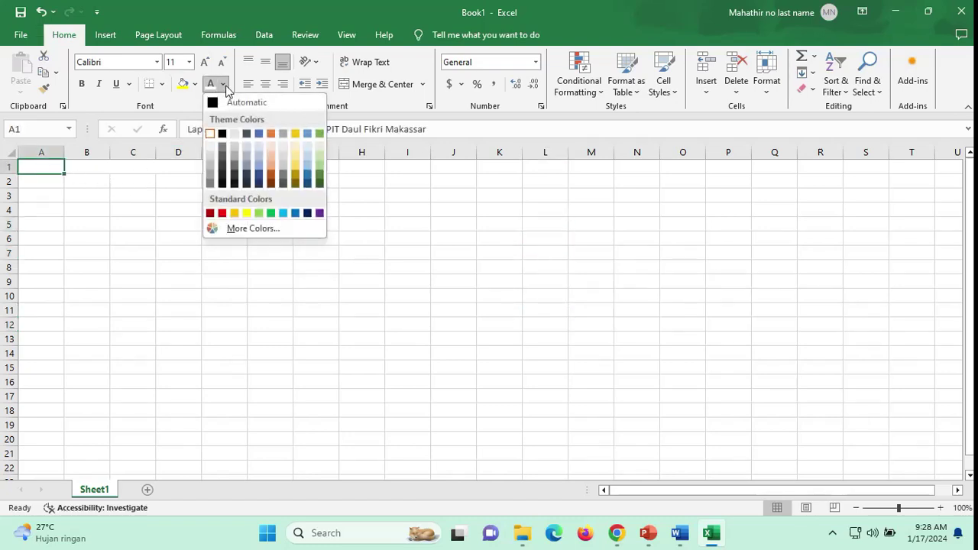
pyautogui.click(221, 131)
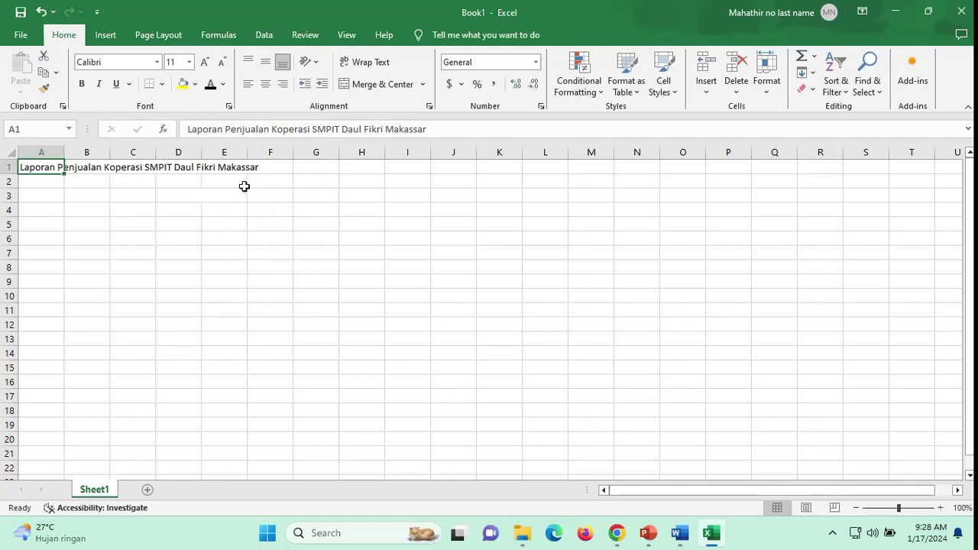
pyautogui.moveTo(237, 196); pyautogui.dragTo(39, 199)
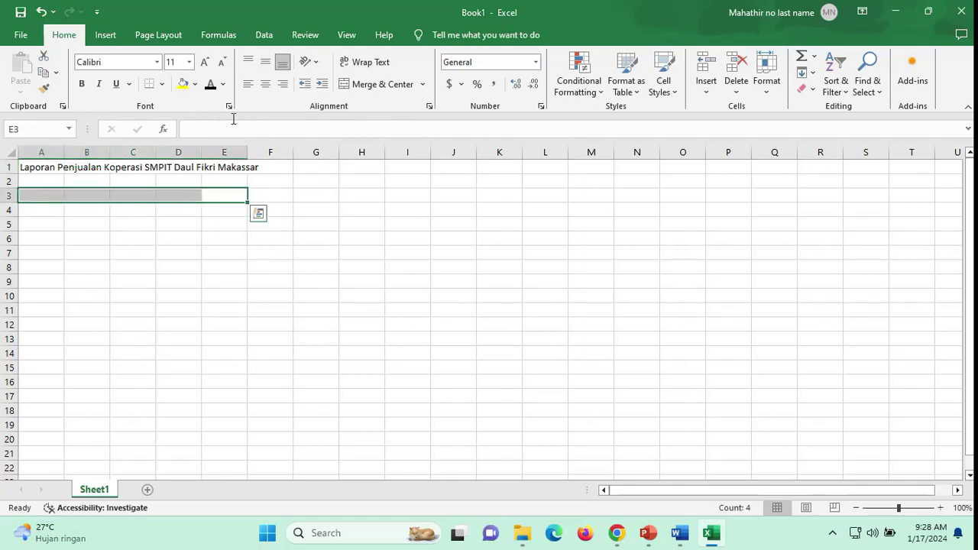
pyautogui.click(210, 84)
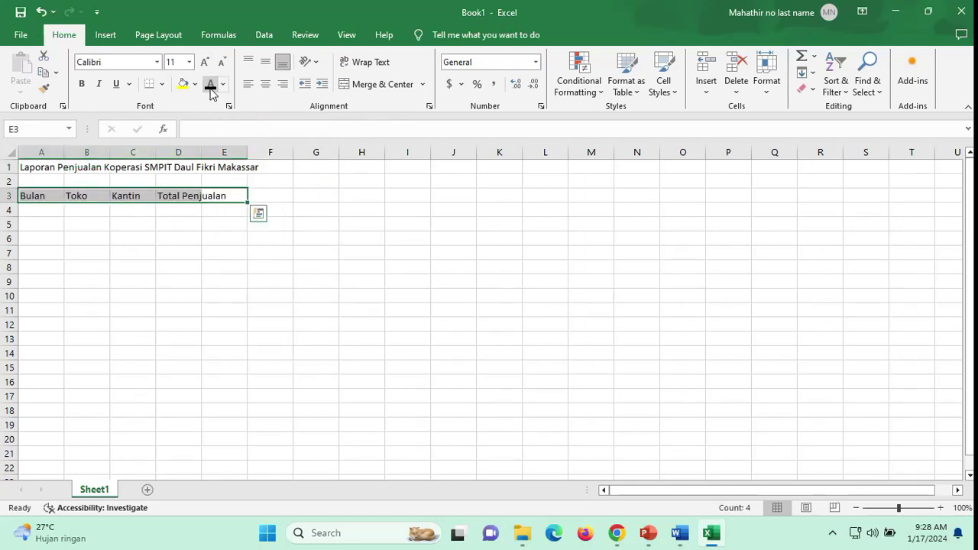
# - Apply the black font colour to the month names in column A, covering cells A4:A17
pyautogui.moveTo(38, 211); pyautogui.dragTo(44, 397)
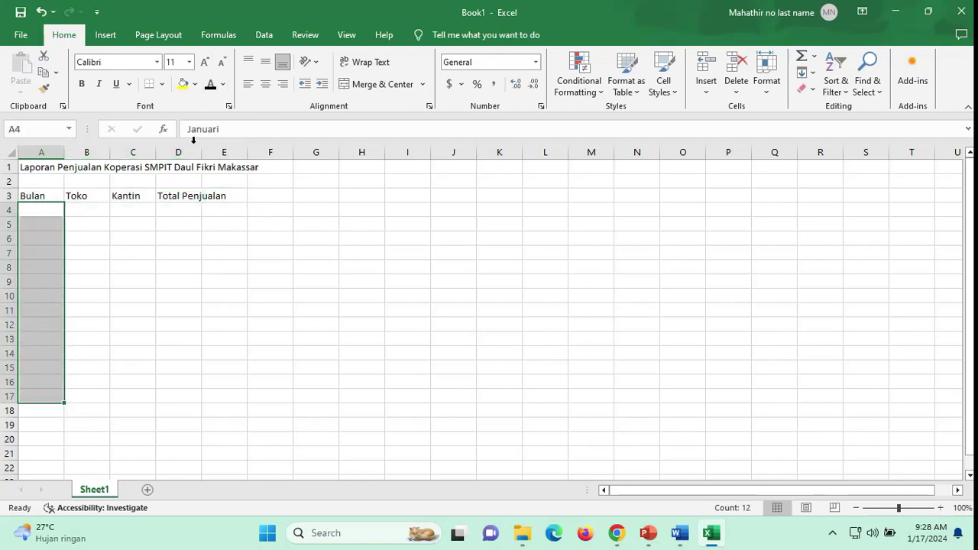
pyautogui.click(208, 88)
pyautogui.click(500, 388)
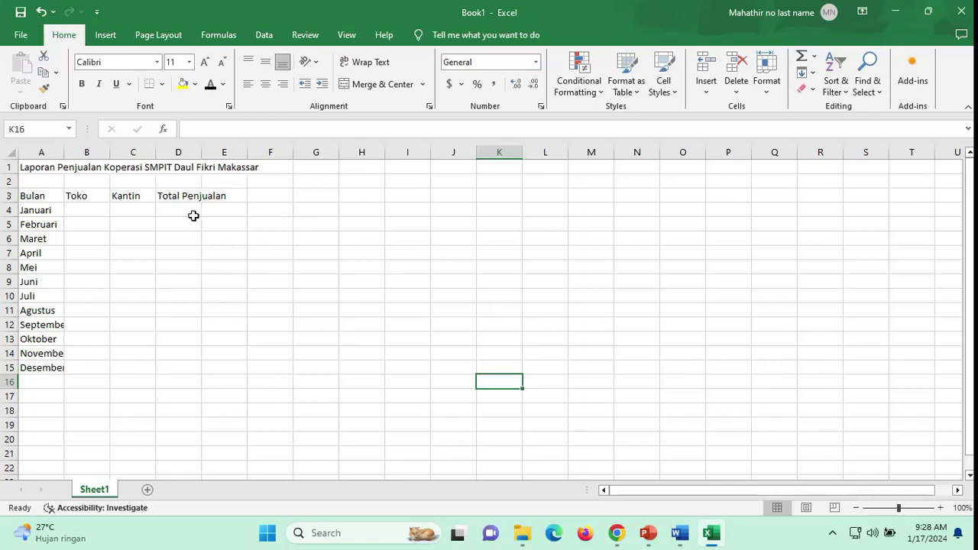
pyautogui.click(175, 198)
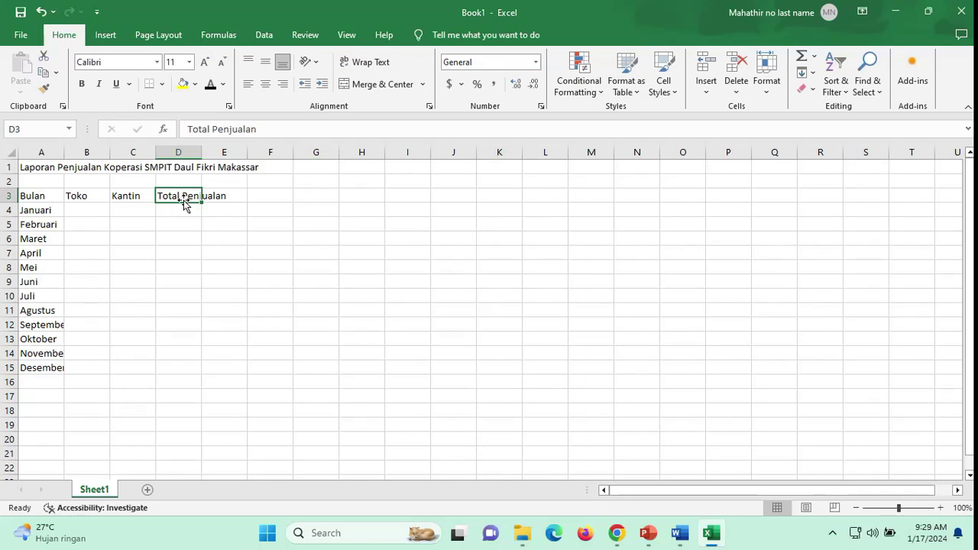
pyautogui.click(276, 266)
pyautogui.click(359, 251)
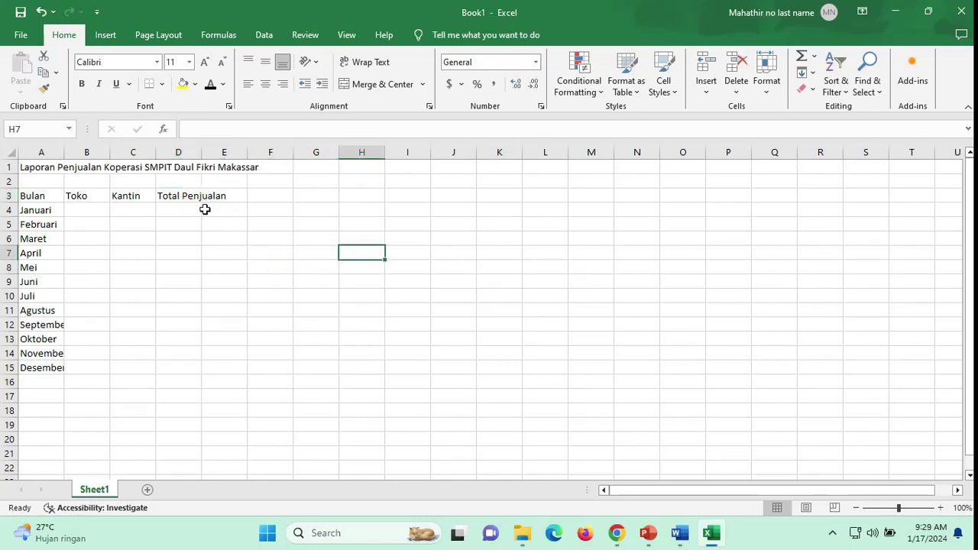
pyautogui.click(186, 197)
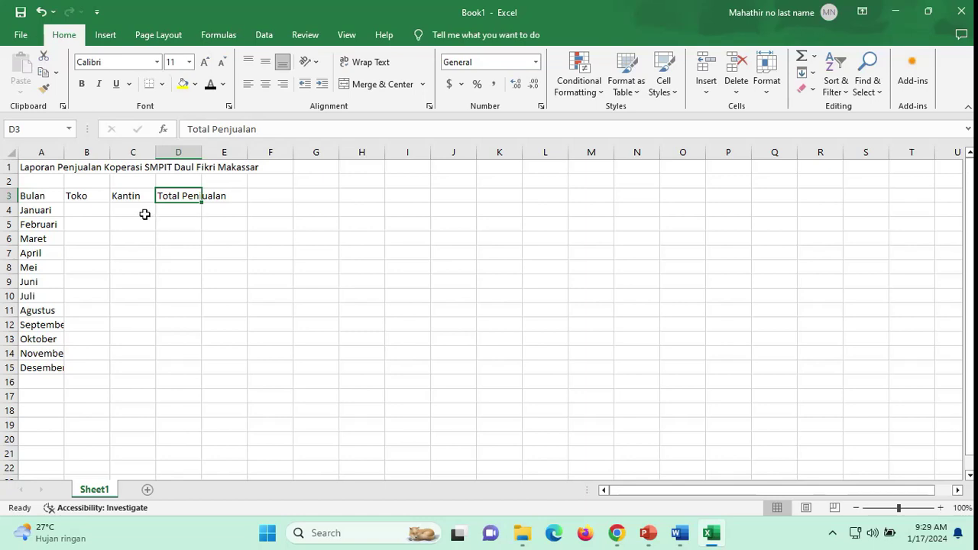
# - Apply all borders to the sales table range A3:D15
pyautogui.moveTo(27, 195); pyautogui.dragTo(194, 367)
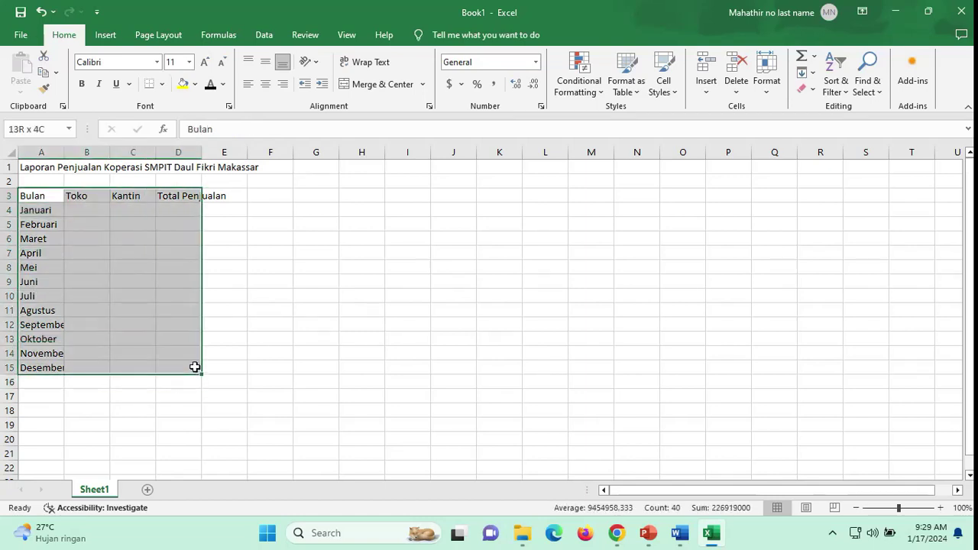
pyautogui.click(161, 84)
pyautogui.click(201, 208)
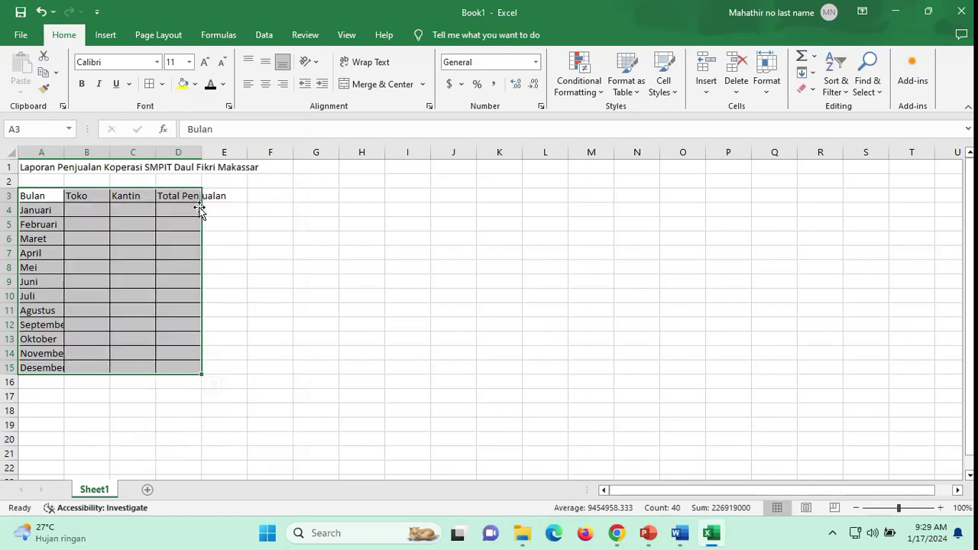
pyautogui.click(365, 336)
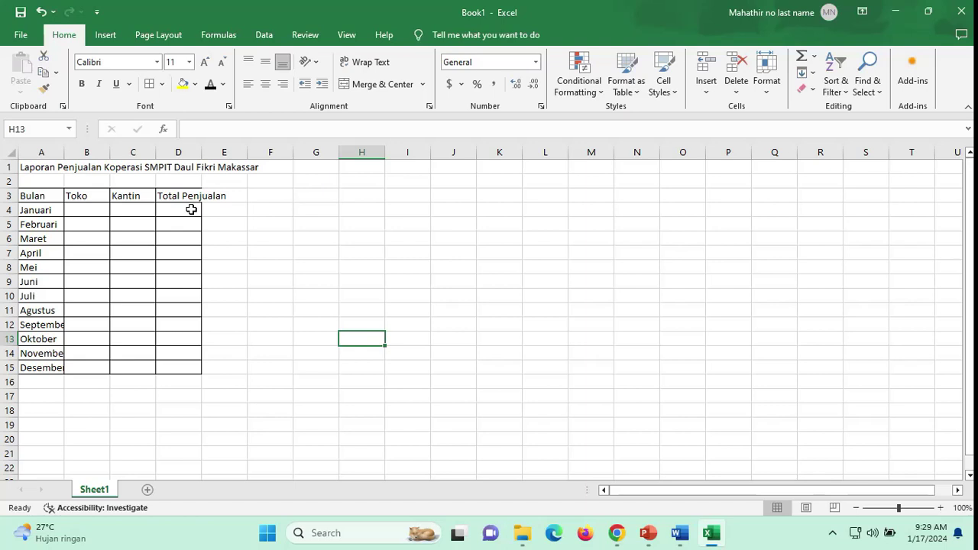
# - Open the print preview, zoom in on the Total Penjualan header at the table's edge, and return to the worksheet
pyautogui.hotkey('ctrl', 'p')
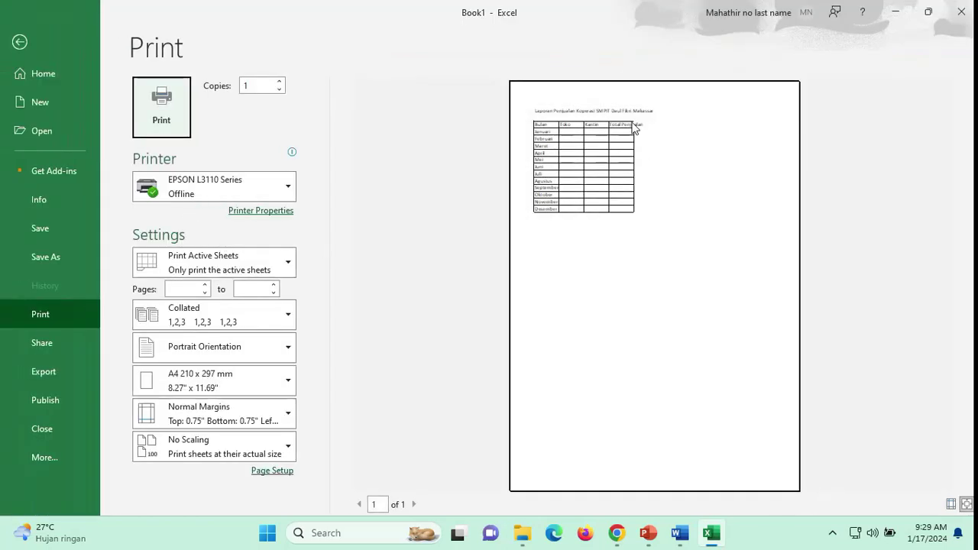
pyautogui.click(632, 132)
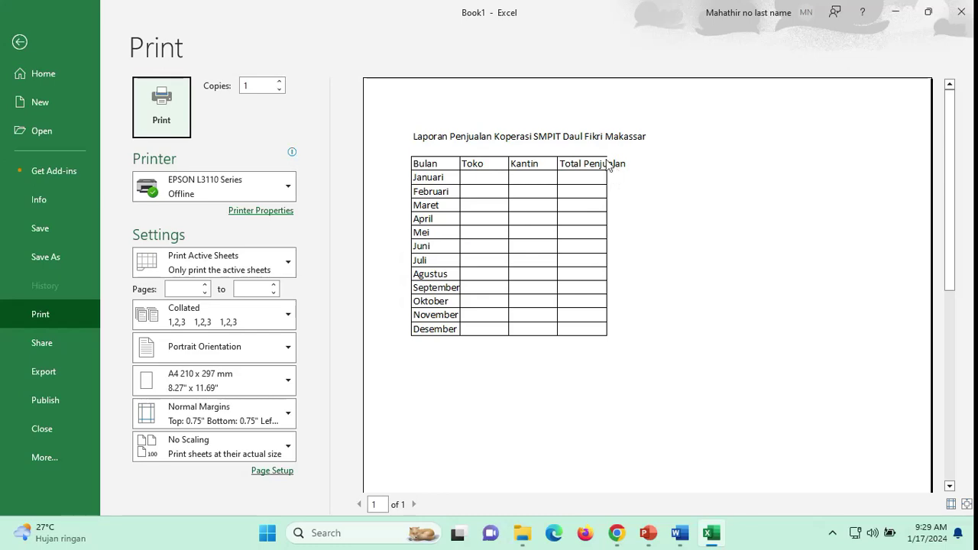
pyautogui.click(23, 47)
pyautogui.click(302, 240)
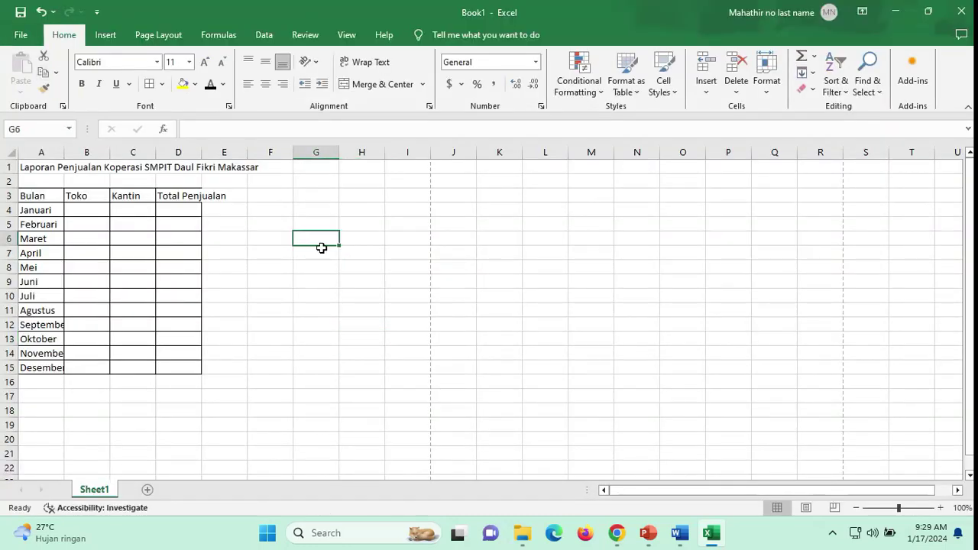
# - AutoFit the width of column D to its Total Penjualan header and widen column A to fit the month names
pyautogui.click(184, 197)
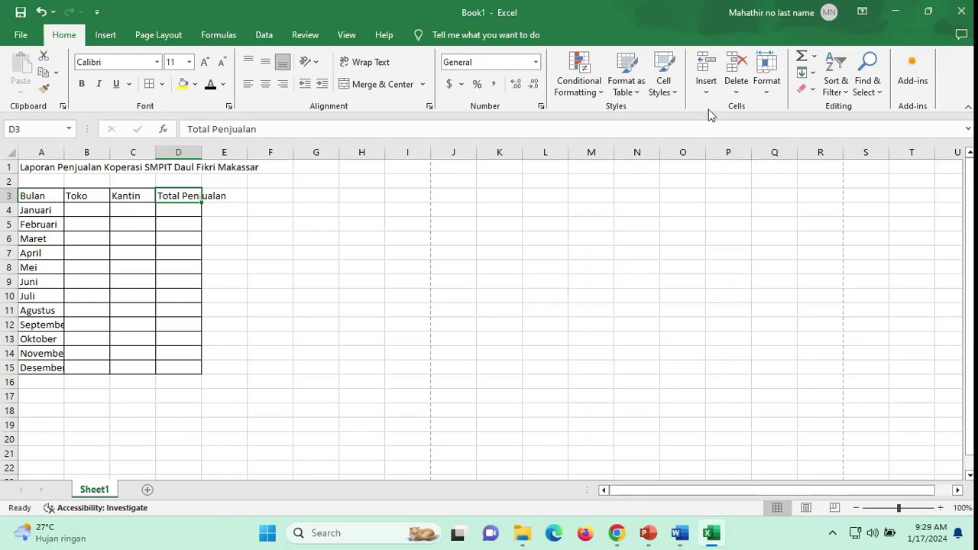
pyautogui.click(767, 90)
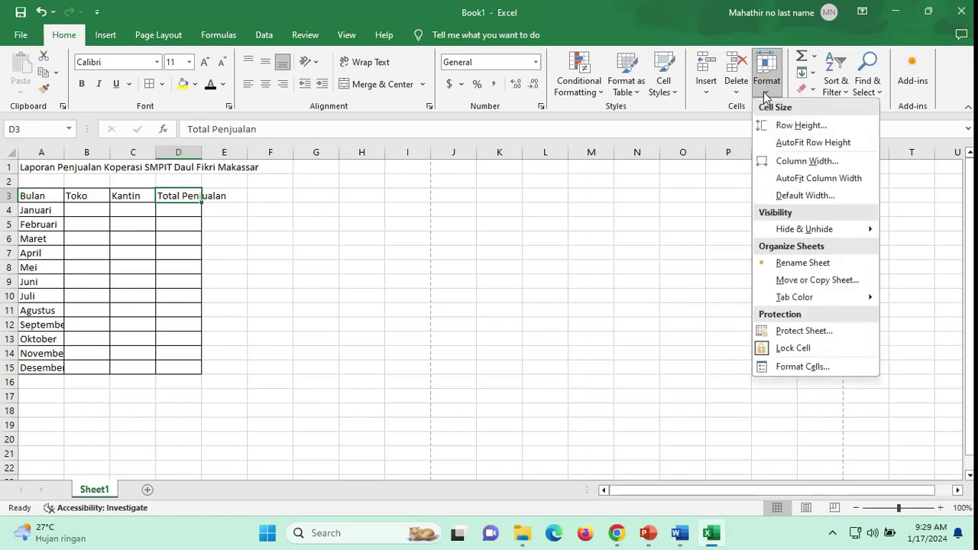
pyautogui.click(797, 186)
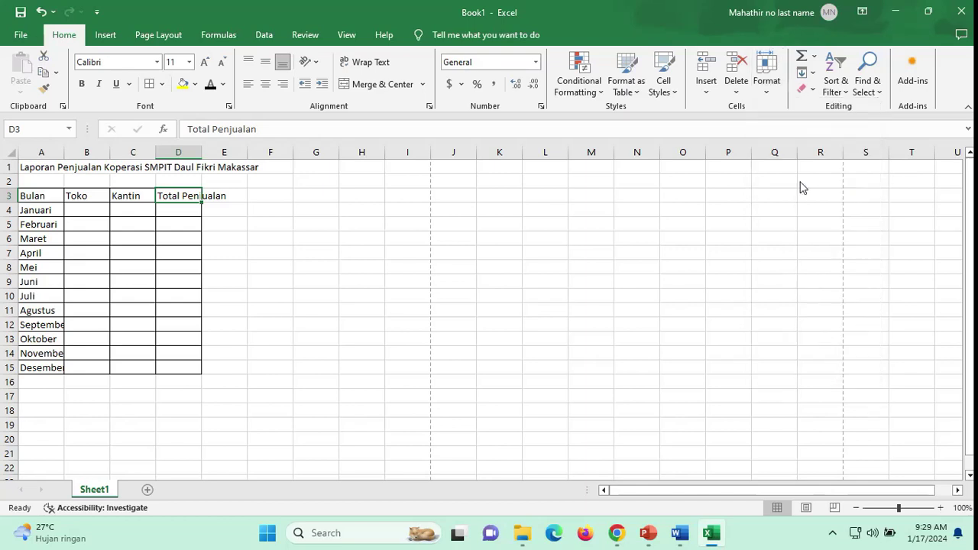
pyautogui.click(325, 243)
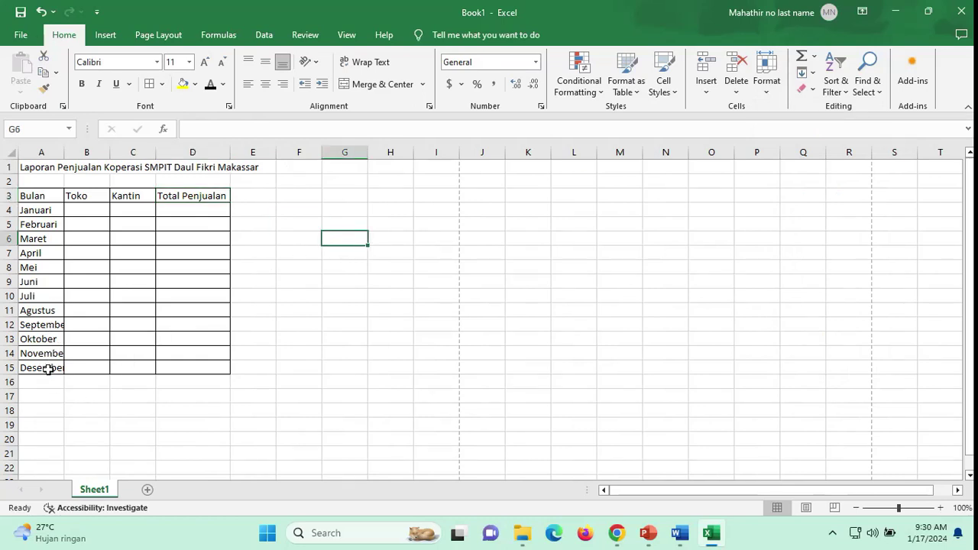
pyautogui.moveTo(64, 152); pyautogui.dragTo(77, 152)
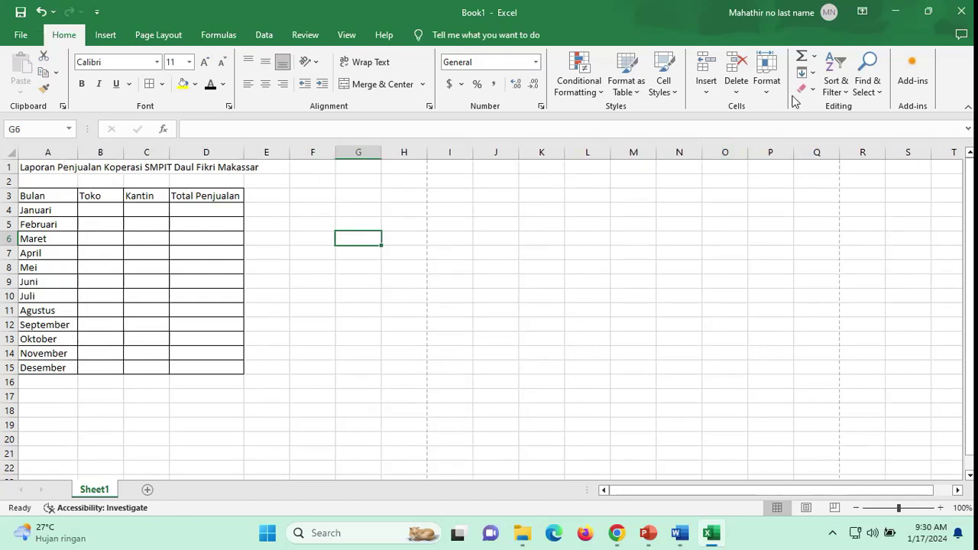
pyautogui.click(360, 321)
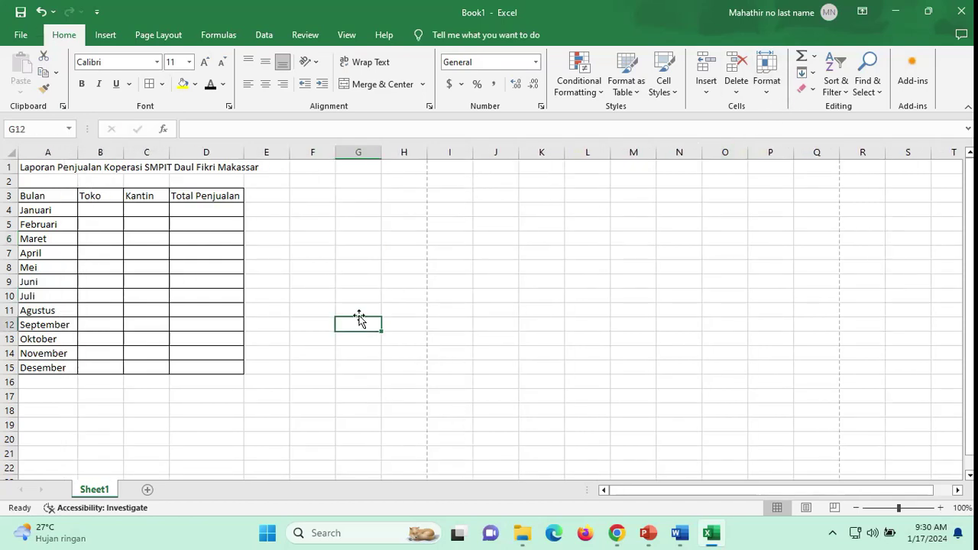
# - Correct the report title in A1 to read "Laporan Penjualan Koperasi SMPIT Darul Fikri Makassar"
pyautogui.click(190, 168)
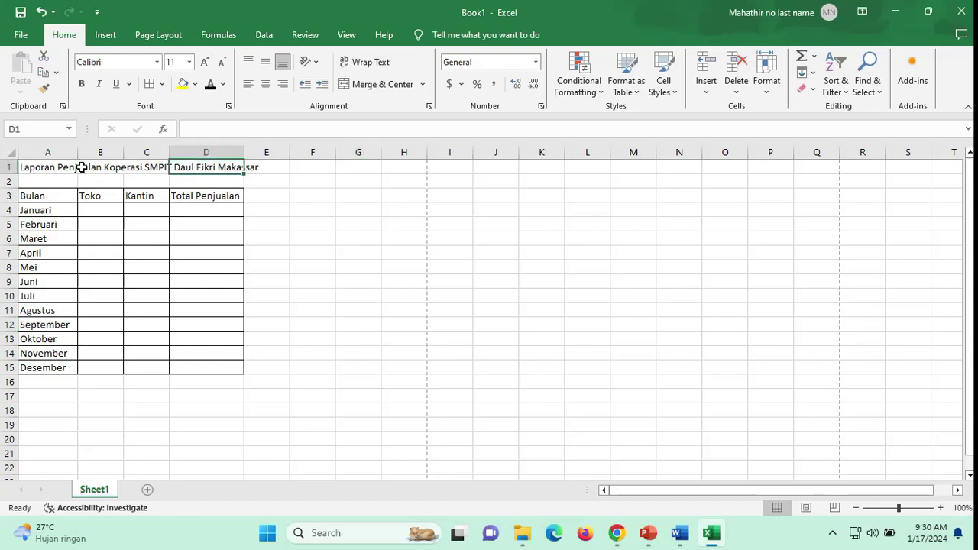
pyautogui.click(31, 166)
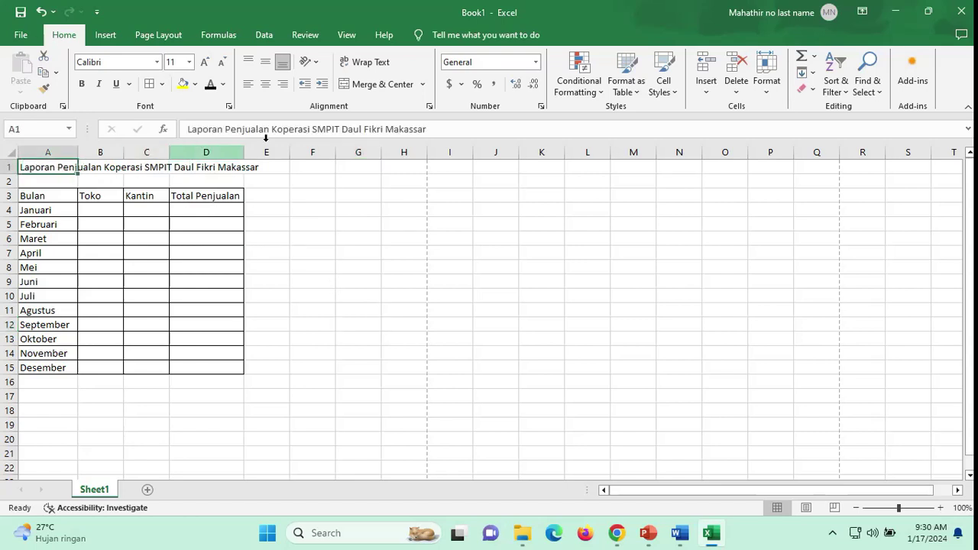
pyautogui.click(351, 129)
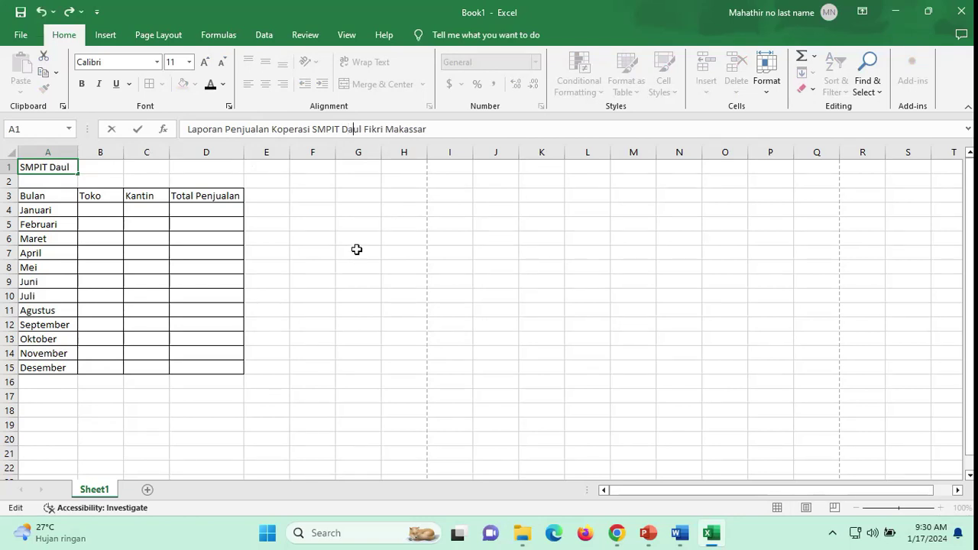
pyautogui.write('r')
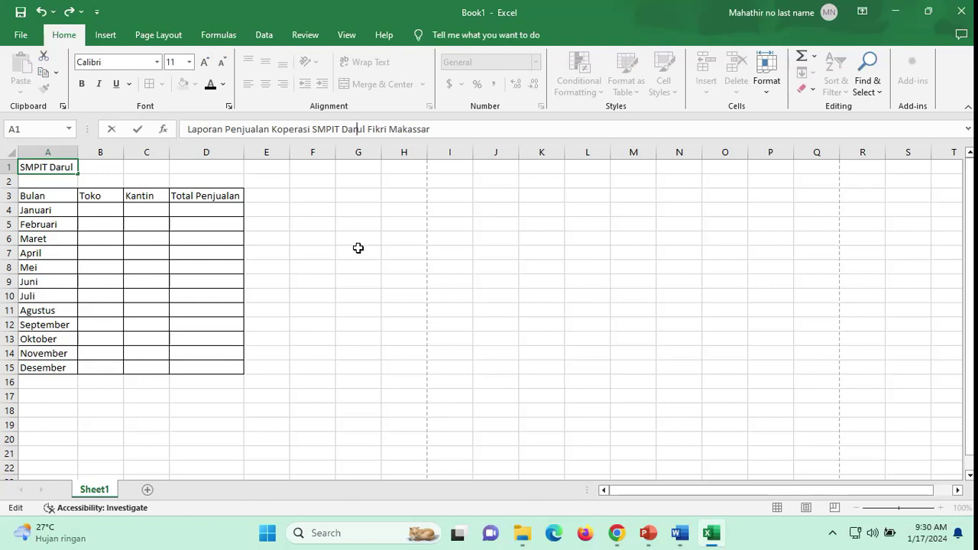
pyautogui.click(351, 297)
# - Apply the black font colour to the sales figures in range B4:D15
pyautogui.moveTo(103, 210); pyautogui.dragTo(218, 366)
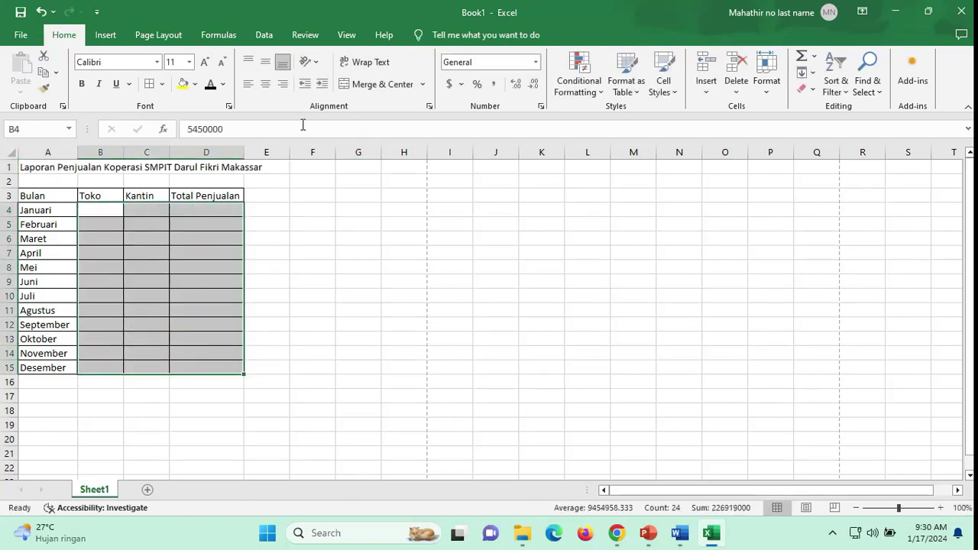
pyautogui.click(212, 85)
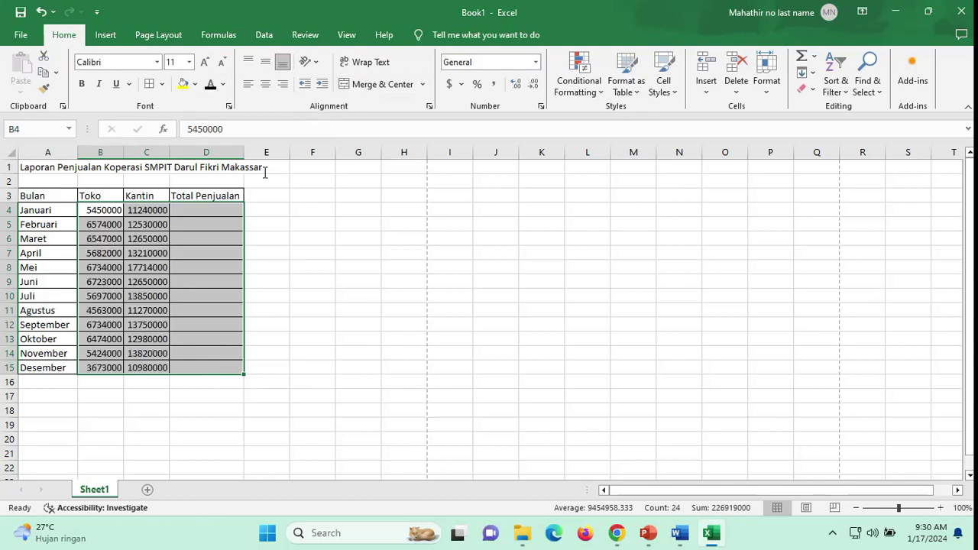
pyautogui.click(360, 302)
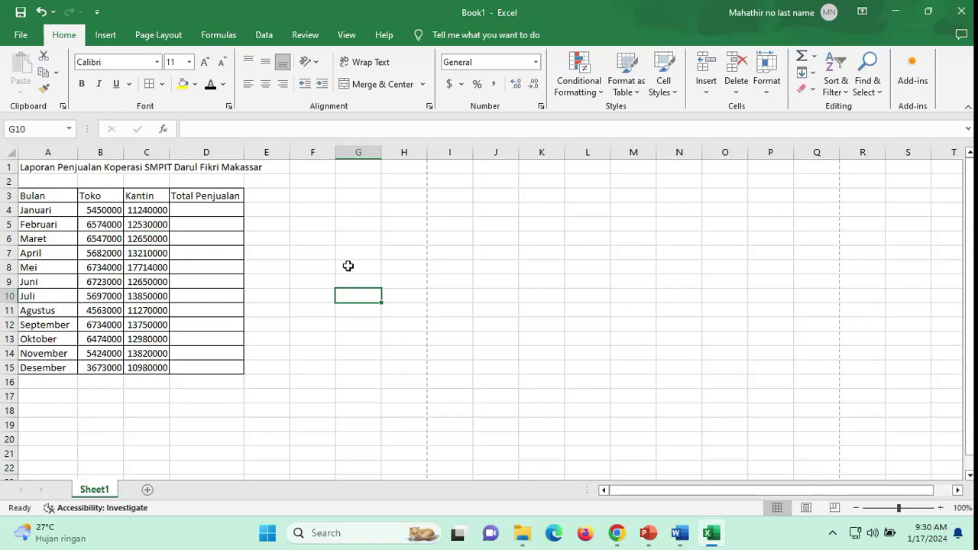
# - Examine how the Toko and Kantin sales figures in B4:C15 are displayed
pyautogui.click(396, 238)
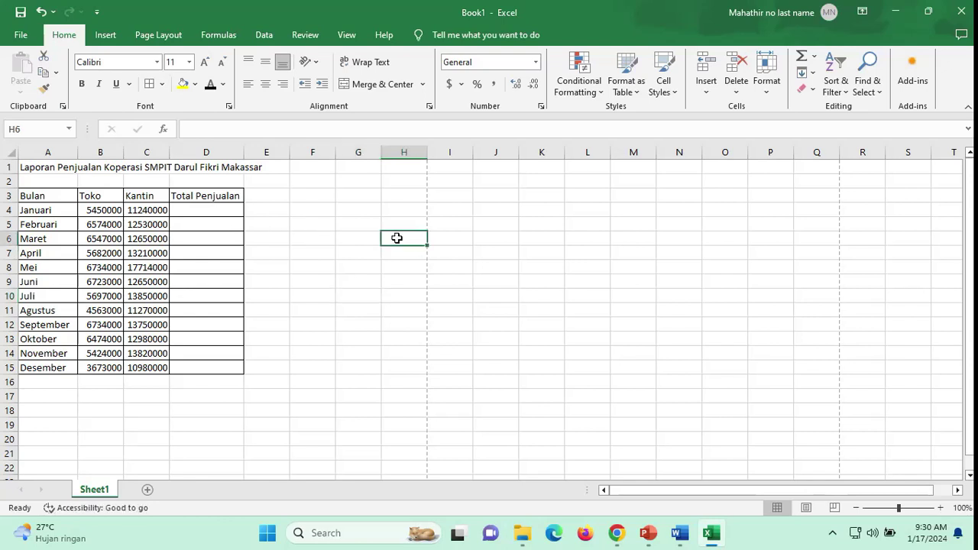
pyautogui.click(376, 301)
pyautogui.click(94, 208)
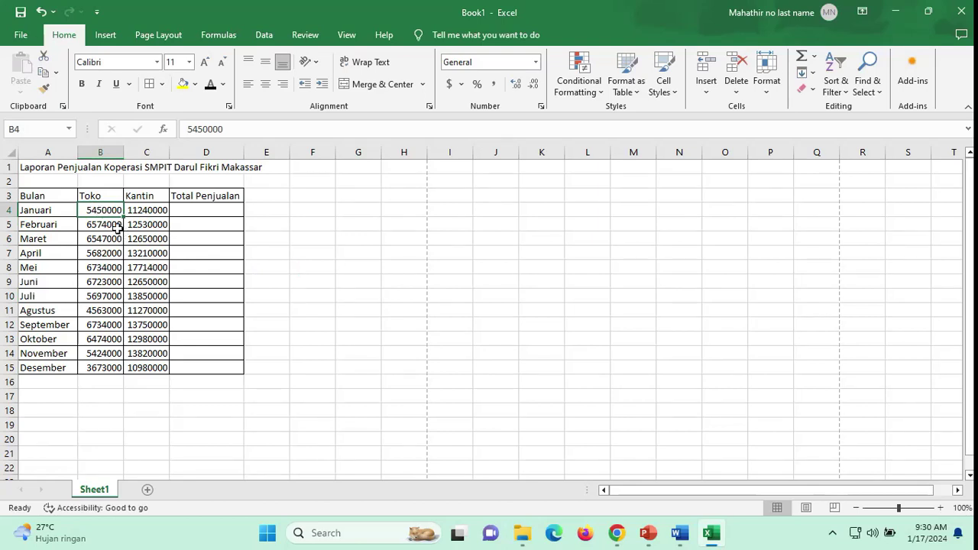
pyautogui.click(109, 225)
pyautogui.click(107, 250)
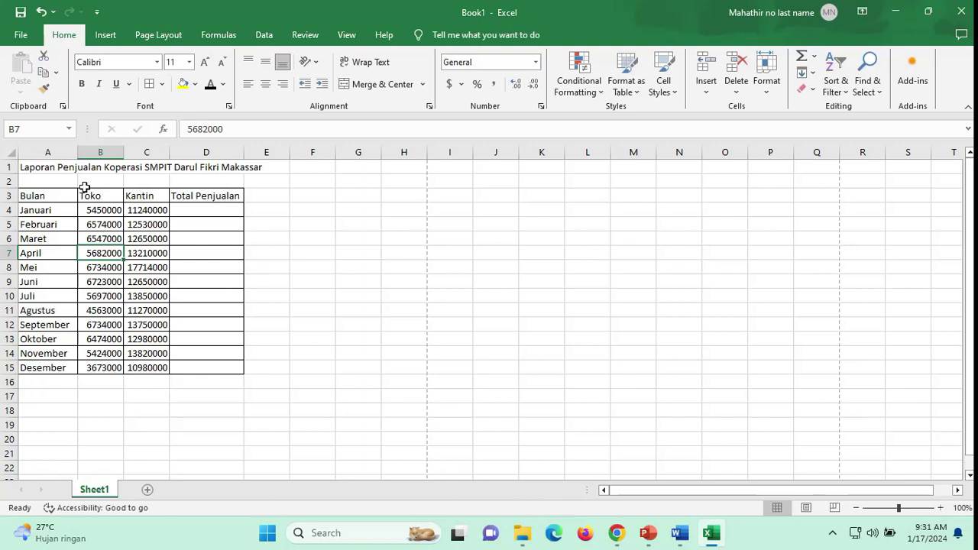
pyautogui.moveTo(104, 213); pyautogui.dragTo(158, 368)
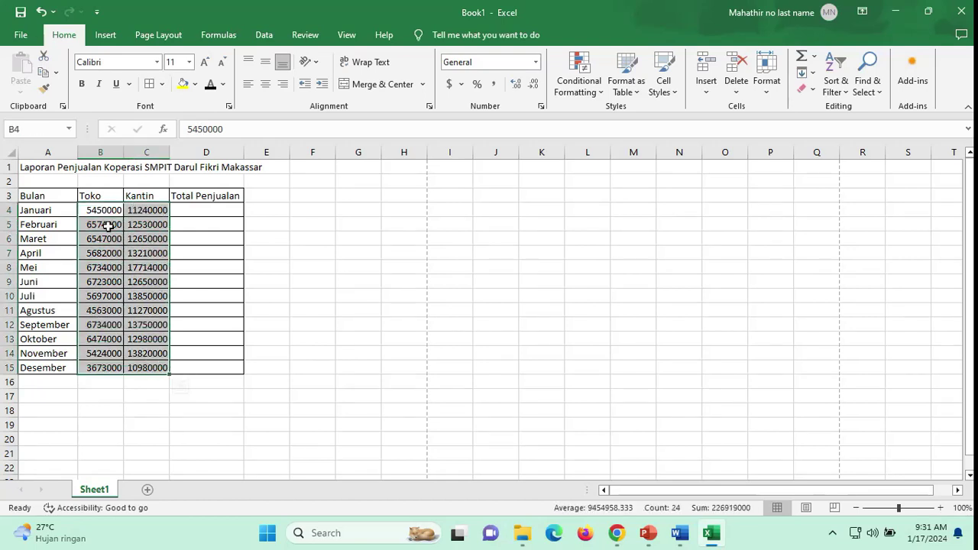
pyautogui.click(206, 313)
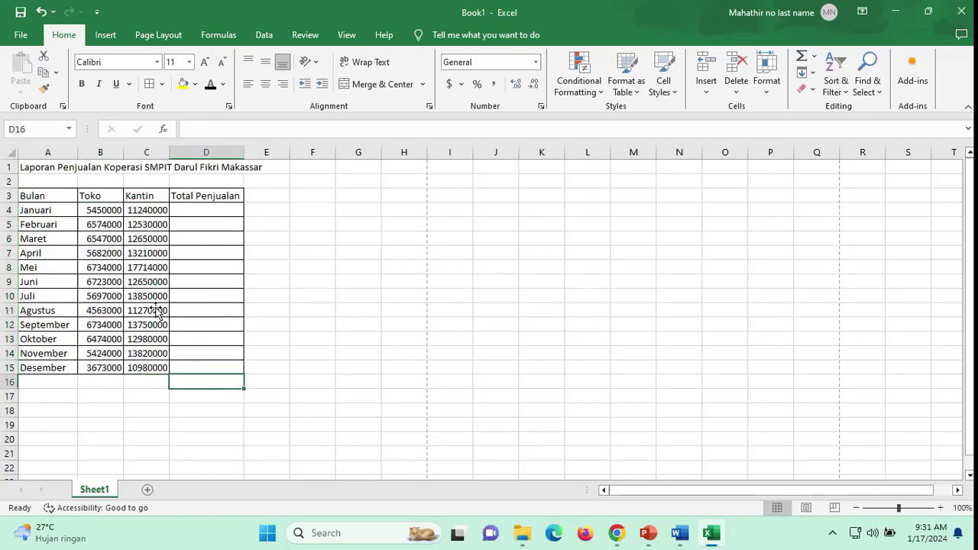
pyautogui.moveTo(102, 212); pyautogui.dragTo(153, 368)
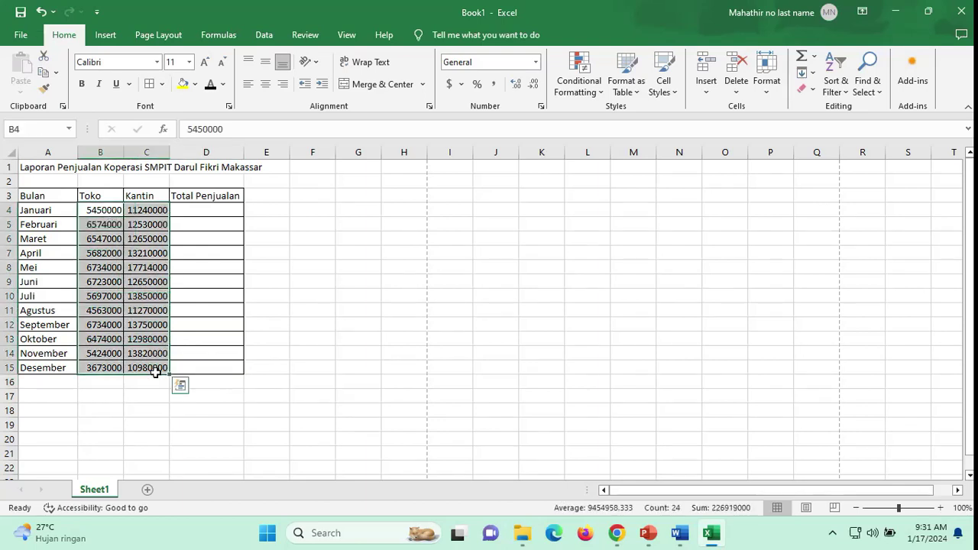
pyautogui.click(310, 349)
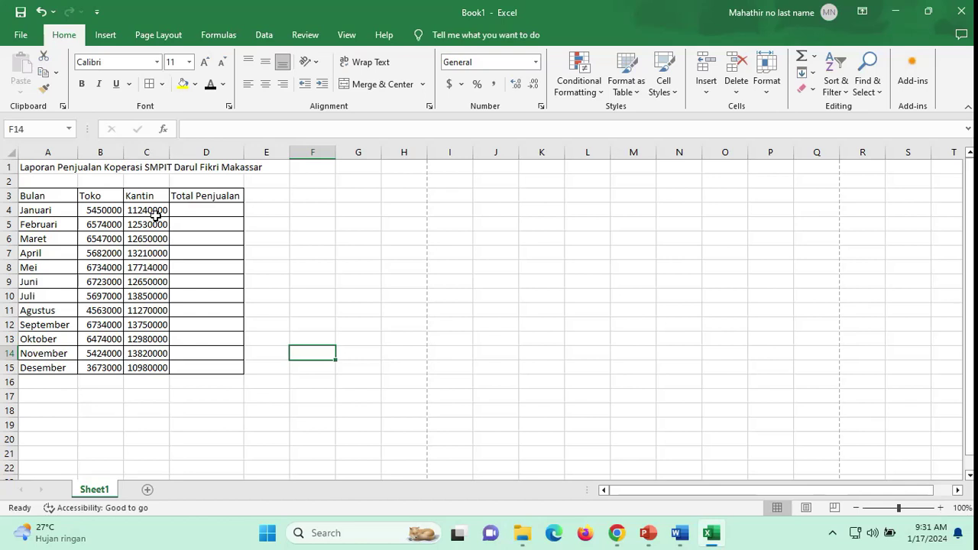
# - Open the Format Cells settings for B4:C15, move the dialog off the table, and choose the Currency number category
pyautogui.moveTo(94, 212); pyautogui.dragTo(159, 366)
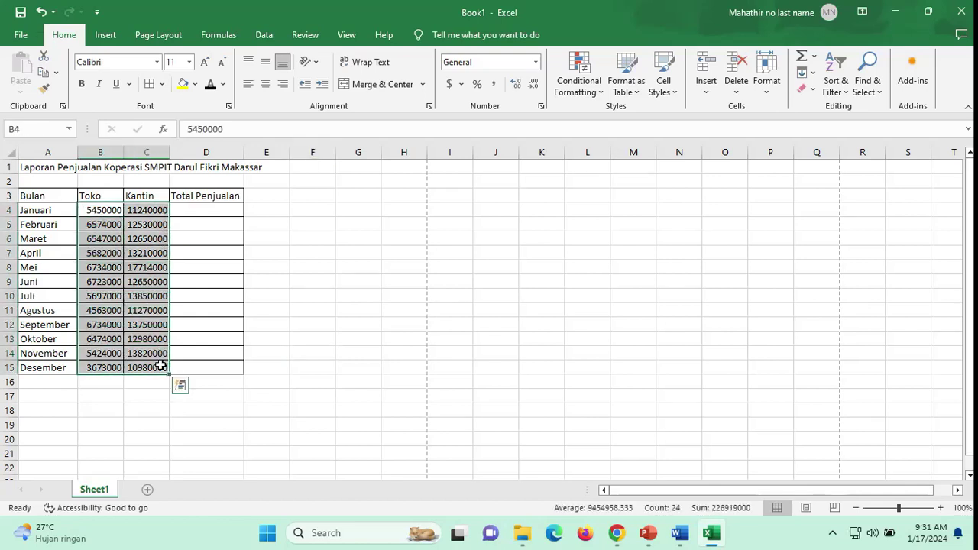
pyautogui.rightClick(152, 273)
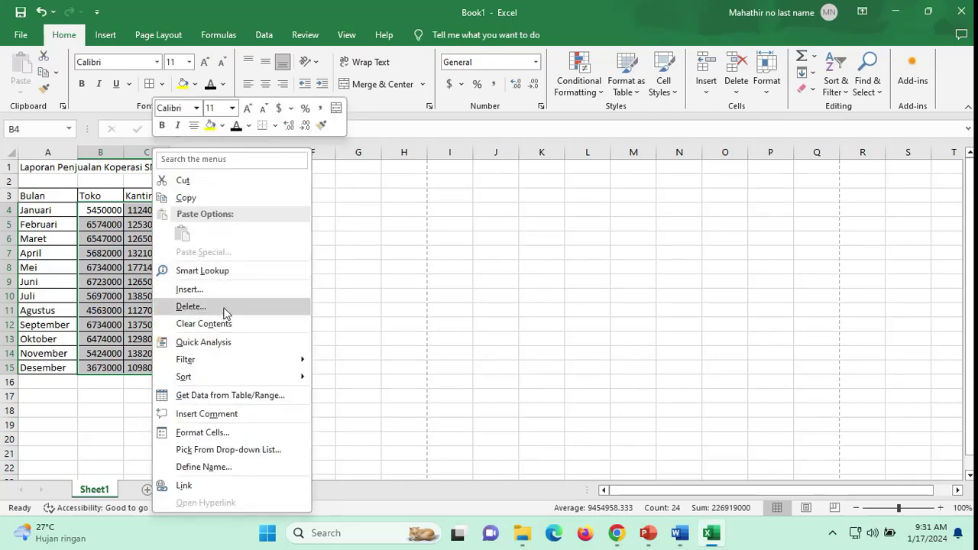
pyautogui.click(254, 437)
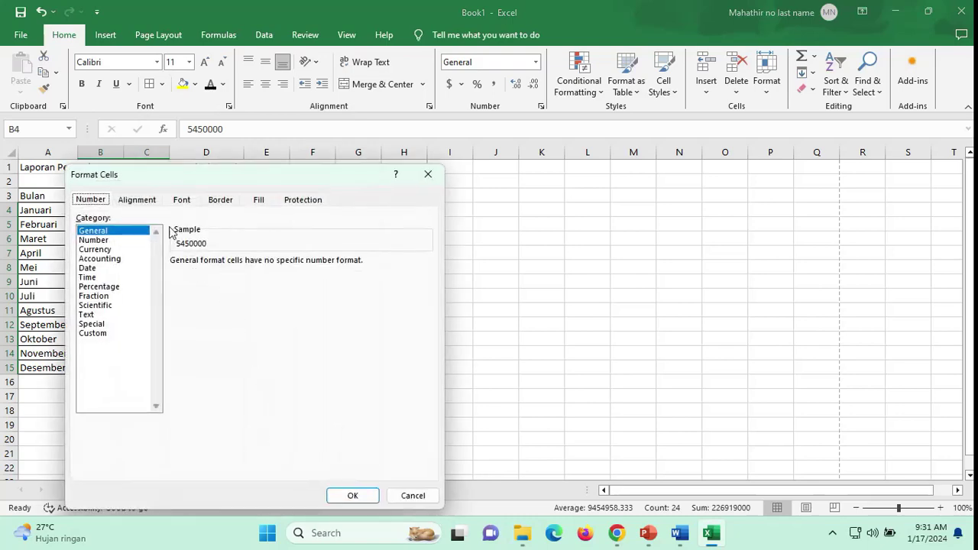
pyautogui.moveTo(176, 182); pyautogui.dragTo(455, 177)
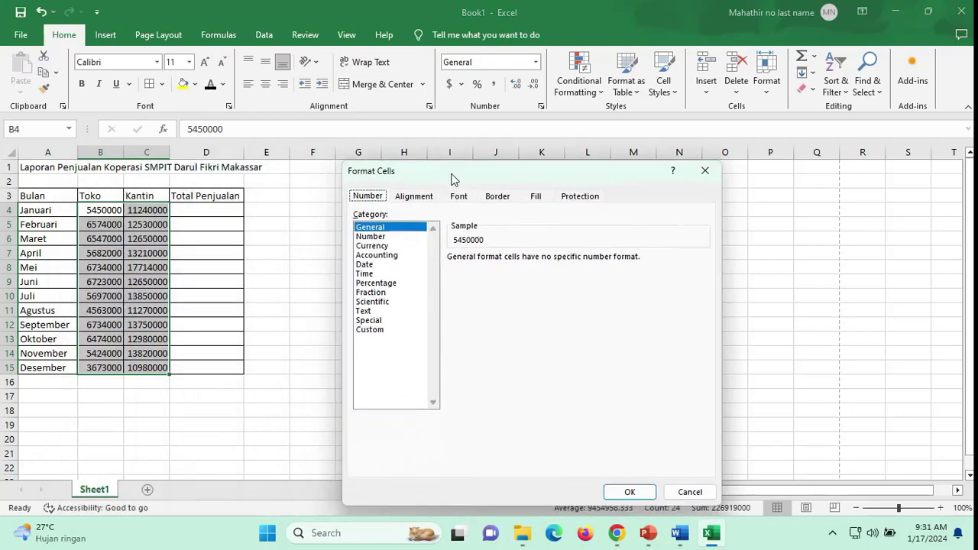
pyautogui.click(397, 236)
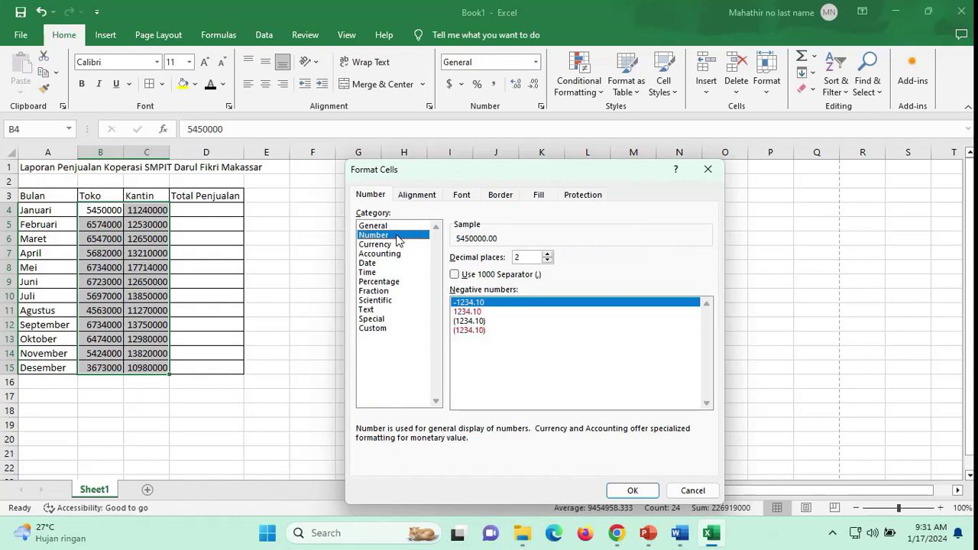
pyautogui.click(396, 245)
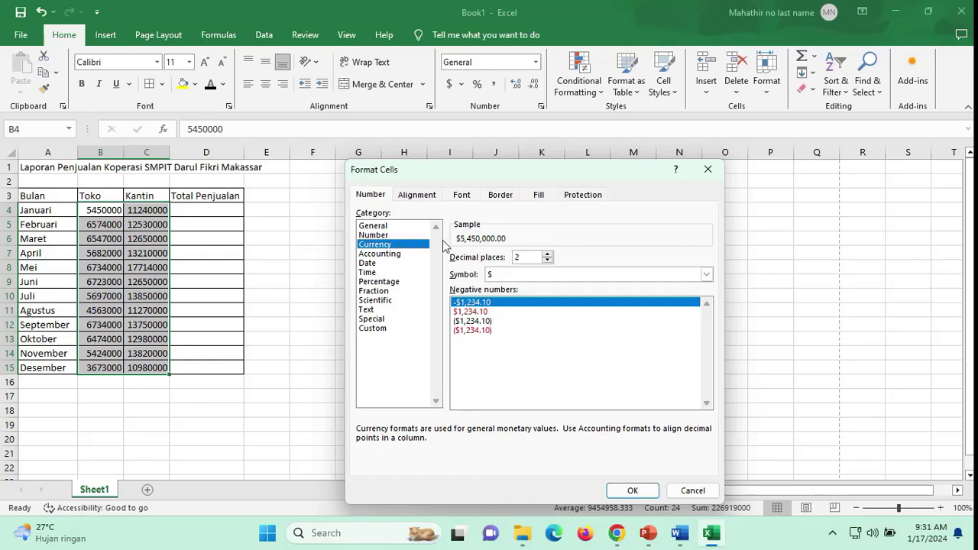
# - Set the currency symbol for the selected sales figures to IDR
pyautogui.click(537, 275)
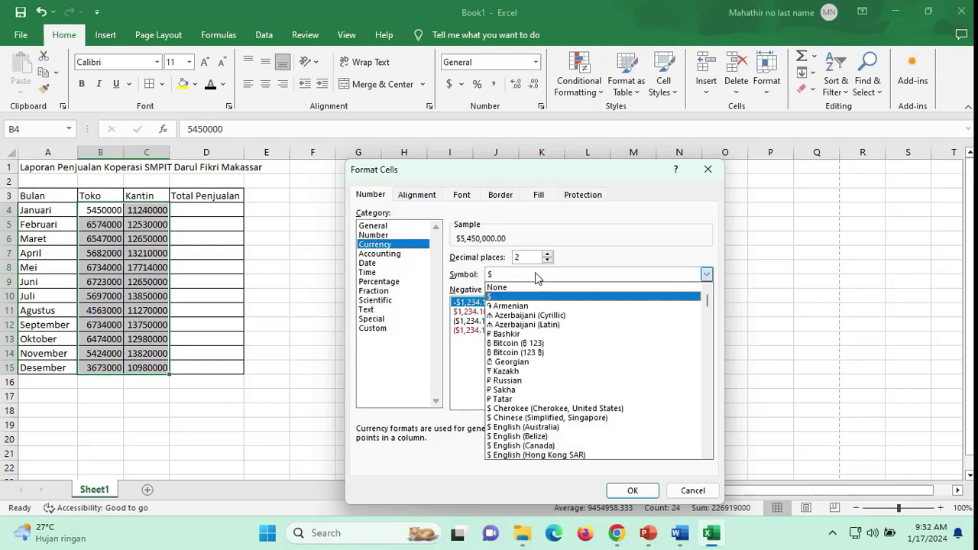
pyautogui.scroll(-4, 552, 365)
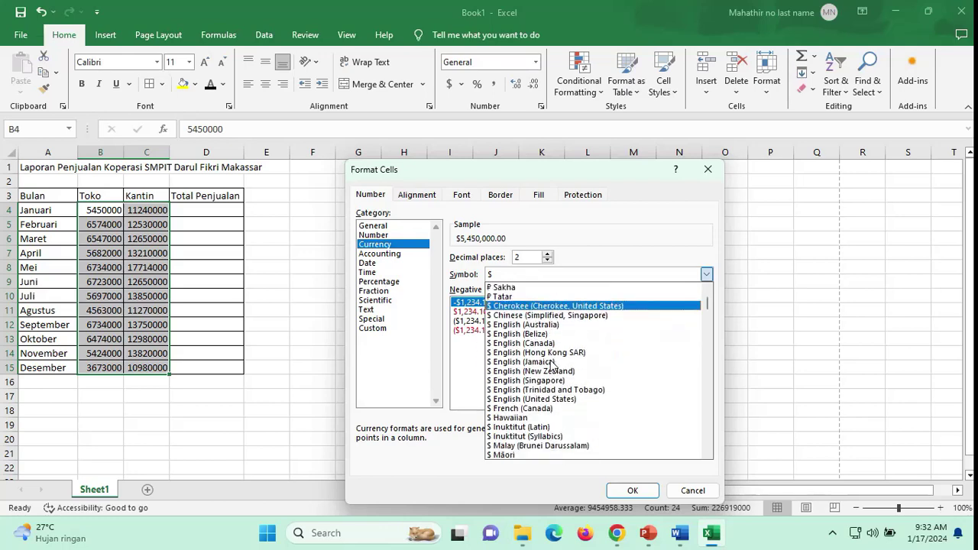
pyautogui.press('r')
pyautogui.scroll(-5, 553, 374)
pyautogui.scroll(-3, 556, 392)
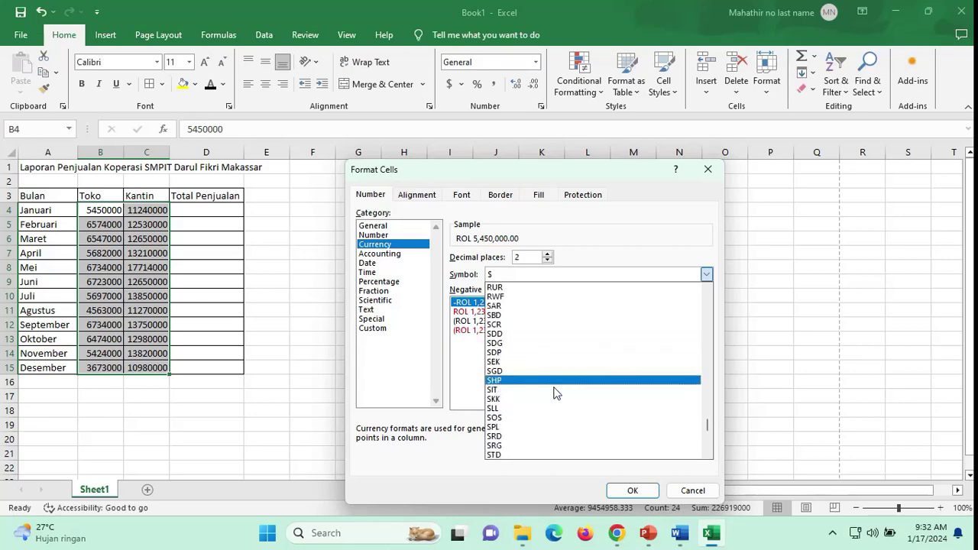
pyautogui.press('i')
pyautogui.press('n')
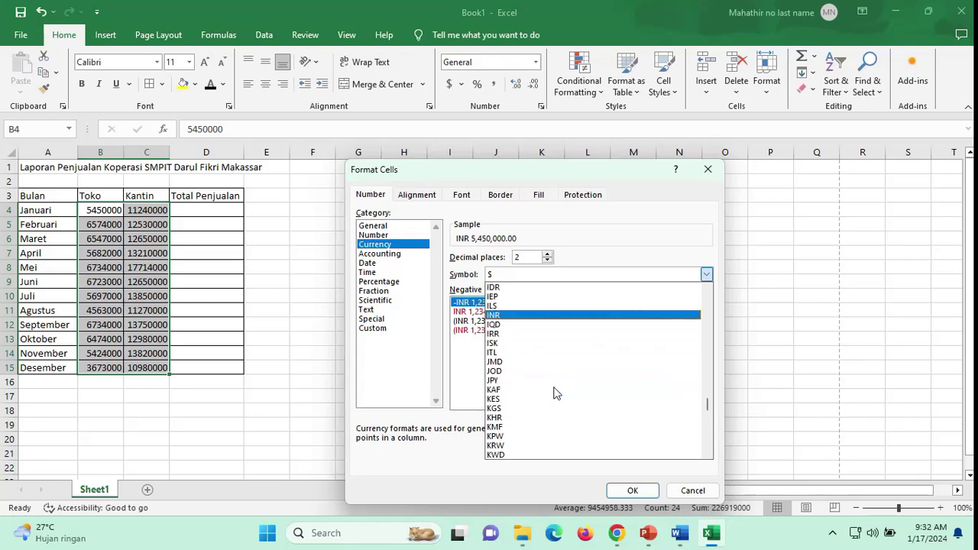
pyautogui.click(546, 288)
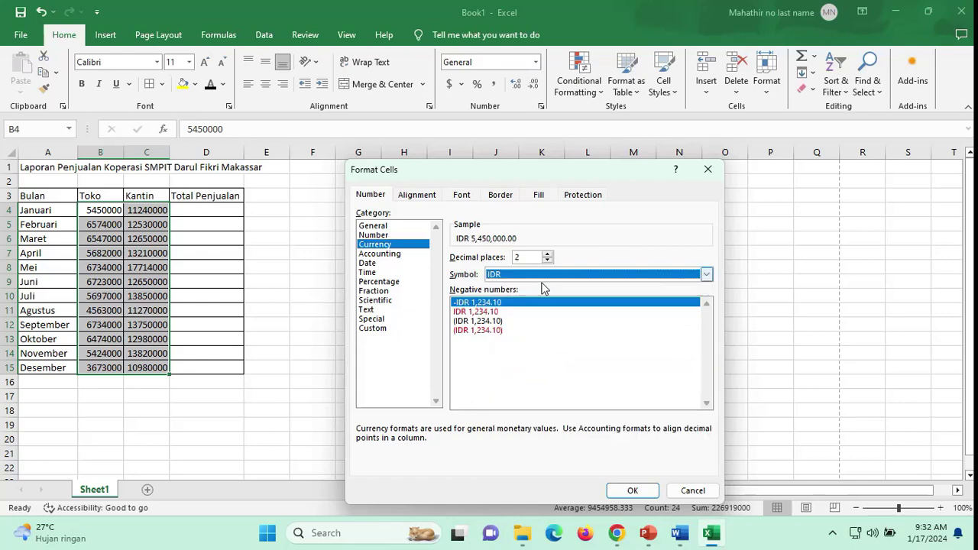
# - Change the currency symbol for the selected sales figures to Rp Indonesian and set the decimal places to 0
pyautogui.click(550, 273)
pyautogui.scroll(4, 555, 304)
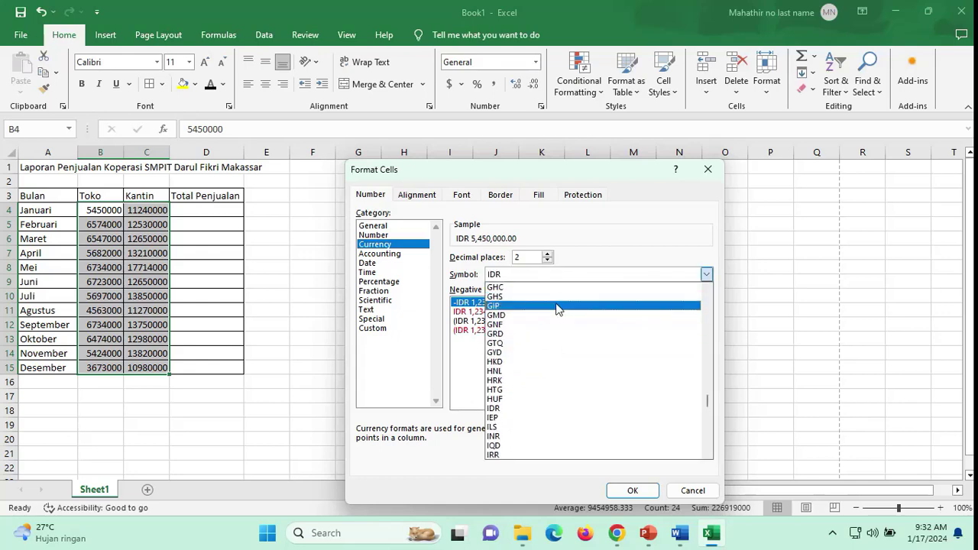
pyautogui.moveTo(707, 405); pyautogui.dragTo(725, 291)
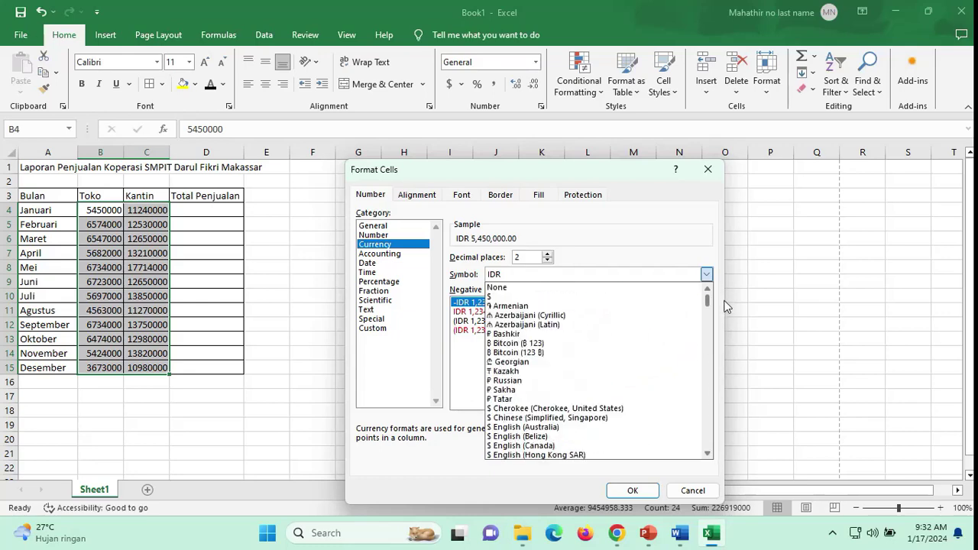
pyautogui.scroll(-3, 662, 391)
pyautogui.scroll(-7, 596, 405)
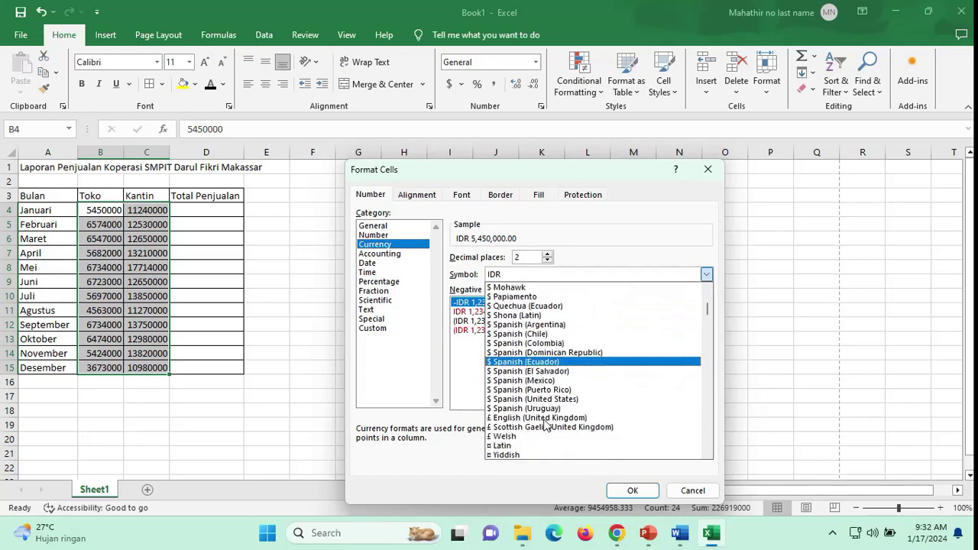
pyautogui.scroll(4, 535, 427)
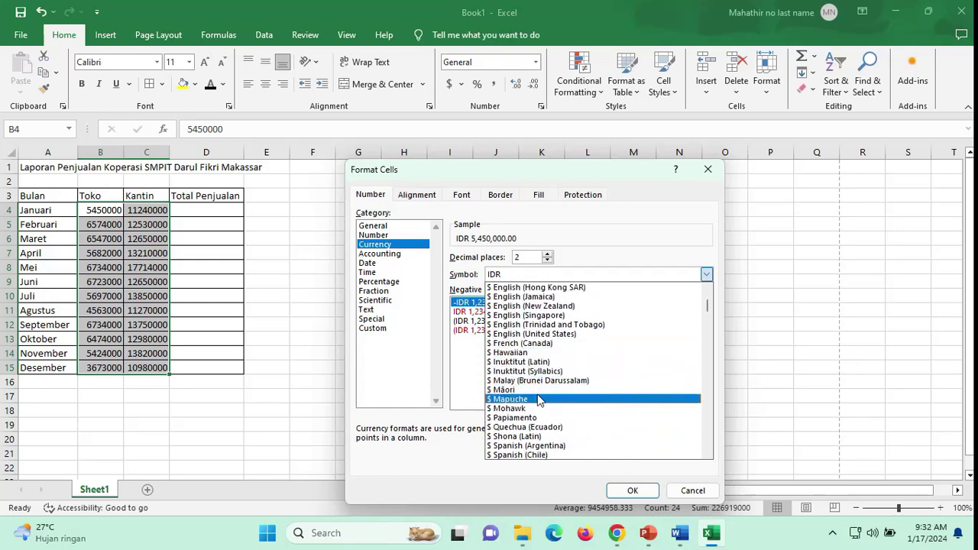
pyautogui.scroll(1, 552, 359)
pyautogui.scroll(5, 552, 360)
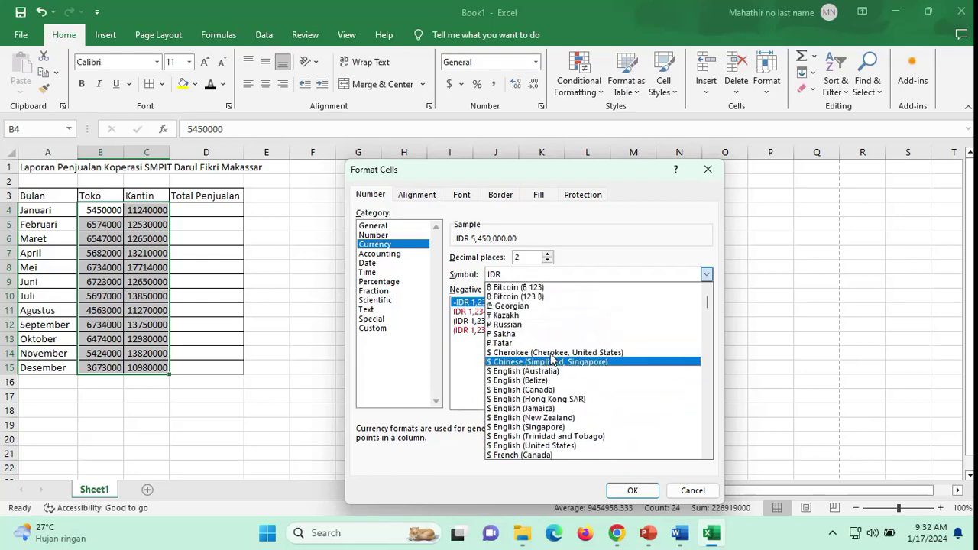
pyautogui.scroll(-1, 554, 359)
pyautogui.scroll(1, 554, 359)
pyautogui.scroll(-2, 554, 359)
pyautogui.scroll(-5, 557, 363)
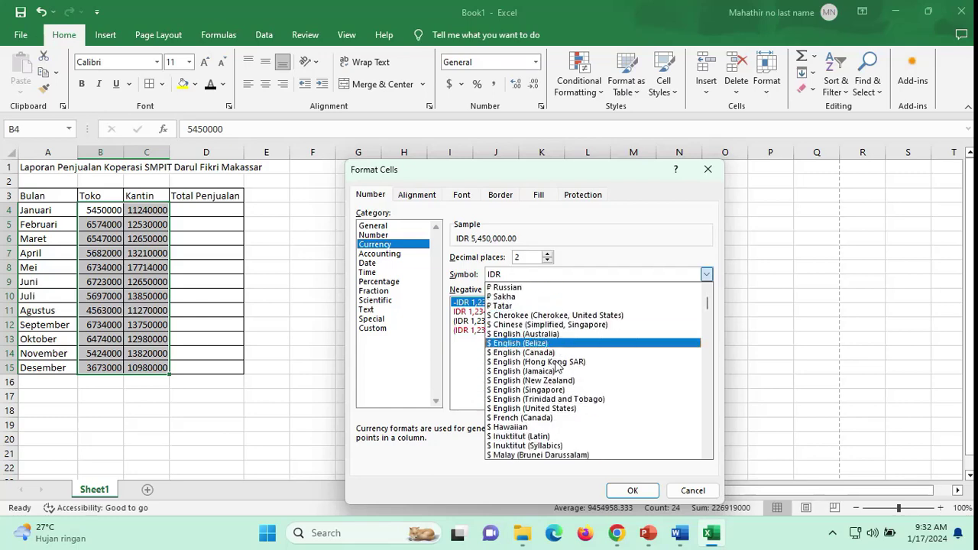
pyautogui.scroll(-7, 555, 390)
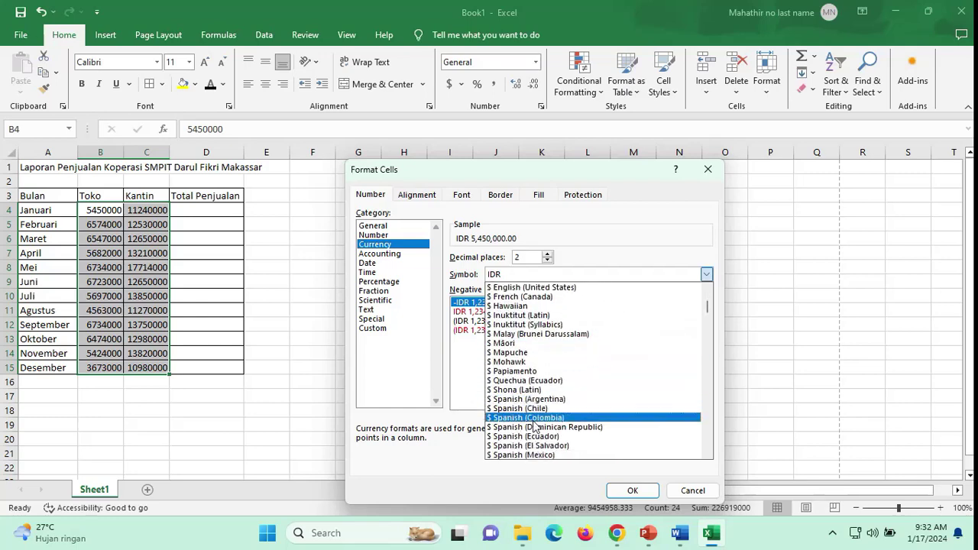
pyautogui.scroll(-2, 507, 437)
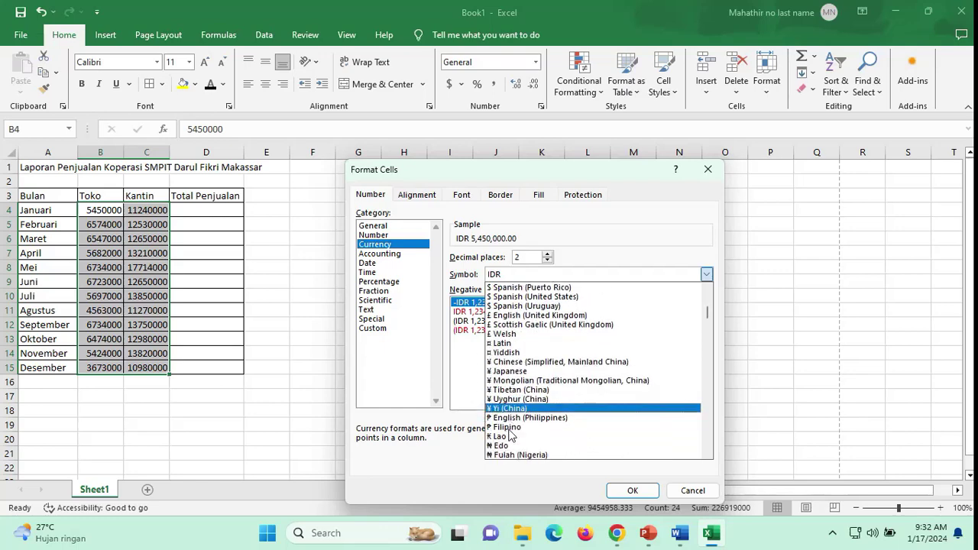
pyautogui.scroll(-5, 535, 416)
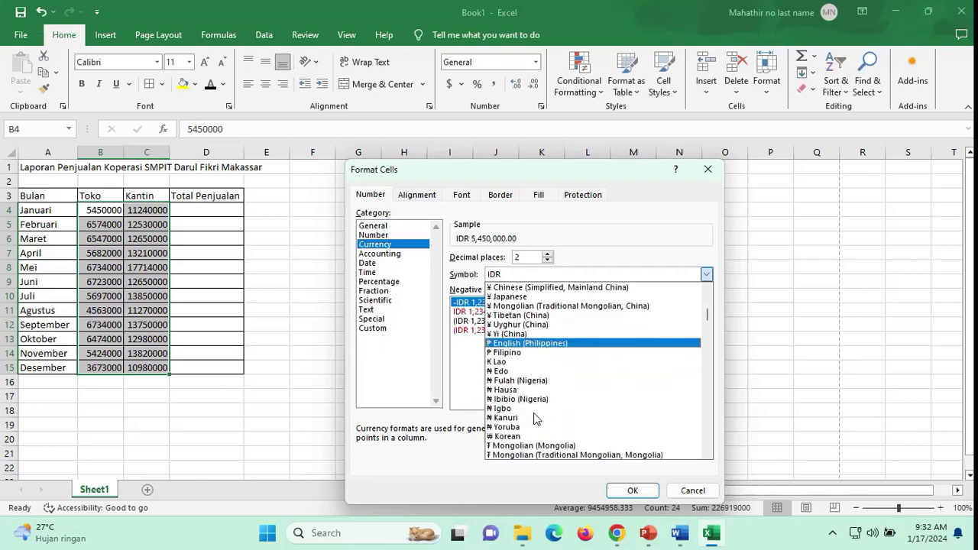
pyautogui.scroll(-6, 534, 416)
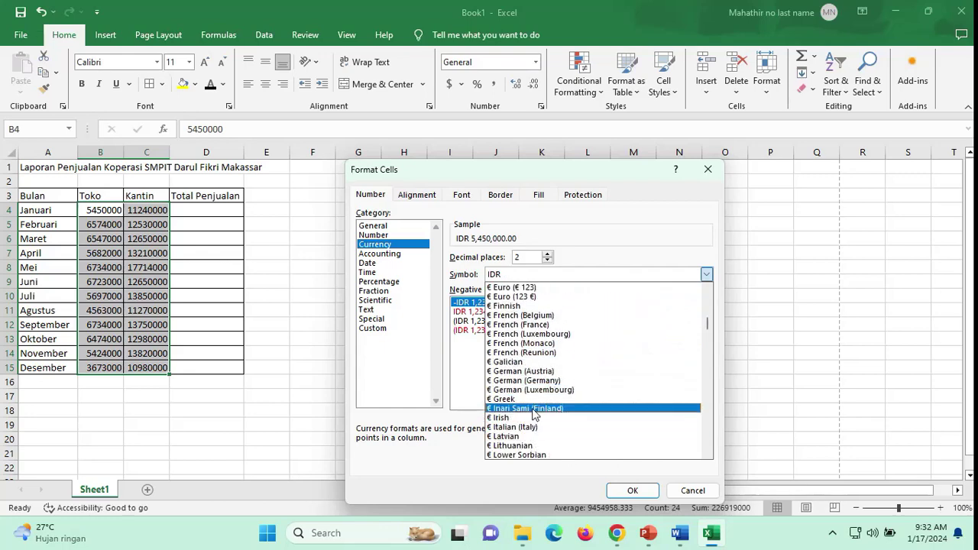
pyautogui.scroll(-3, 535, 417)
pyautogui.scroll(-8, 532, 434)
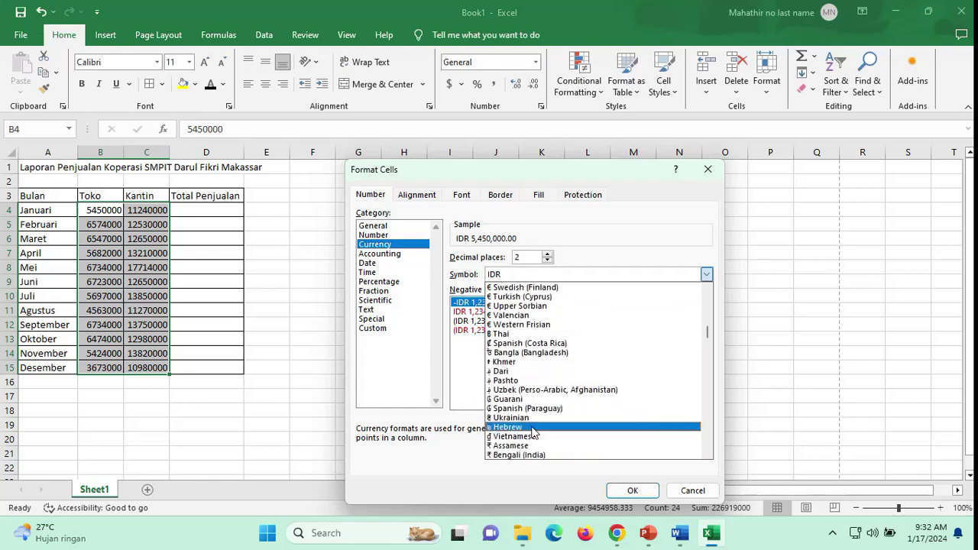
pyautogui.scroll(-8, 533, 433)
pyautogui.scroll(-10, 533, 432)
pyautogui.scroll(-6, 533, 430)
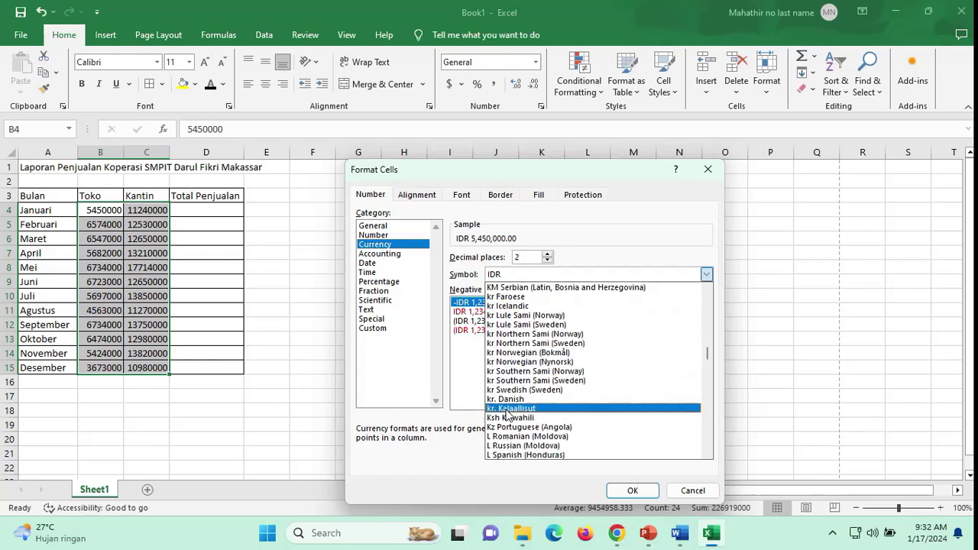
pyautogui.scroll(-14, 508, 416)
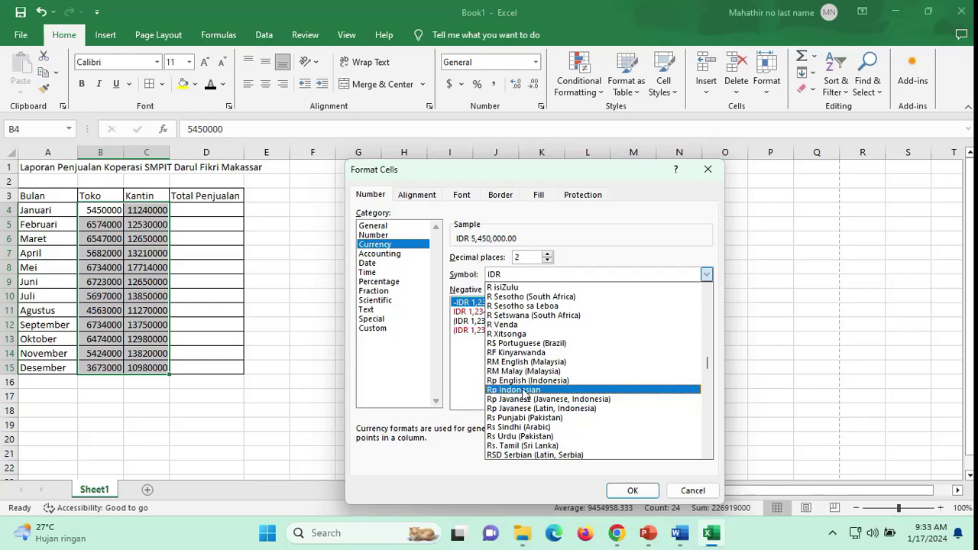
pyautogui.click(526, 391)
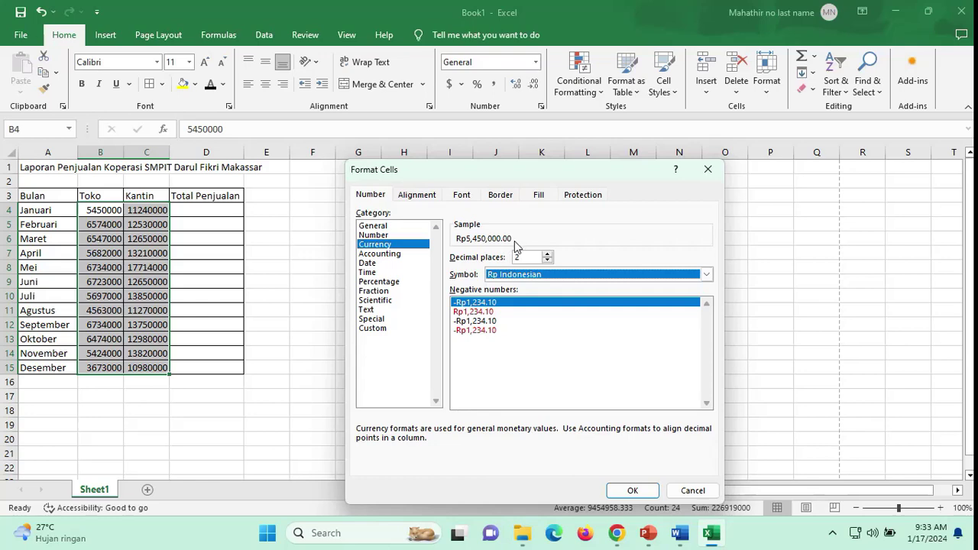
pyautogui.click(547, 260)
pyautogui.click(547, 261)
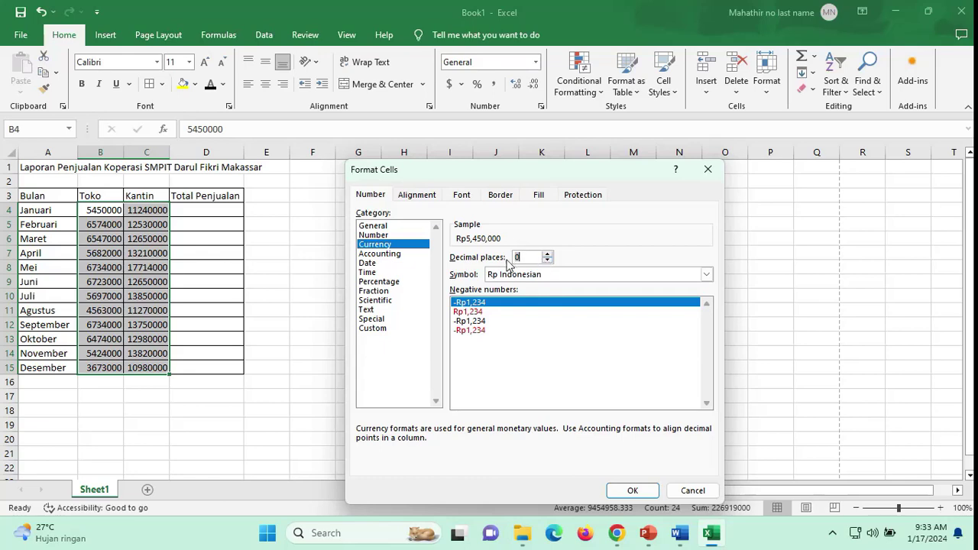
# - Try raising the decimal places of the currency format to 13
pyautogui.click(548, 255)
pyautogui.click(547, 255)
pyautogui.click(547, 255)
pyautogui.doubleClick(547, 255)
pyautogui.doubleClick(548, 254)
pyautogui.tripleClick(547, 254)
pyautogui.tripleClick(547, 254)
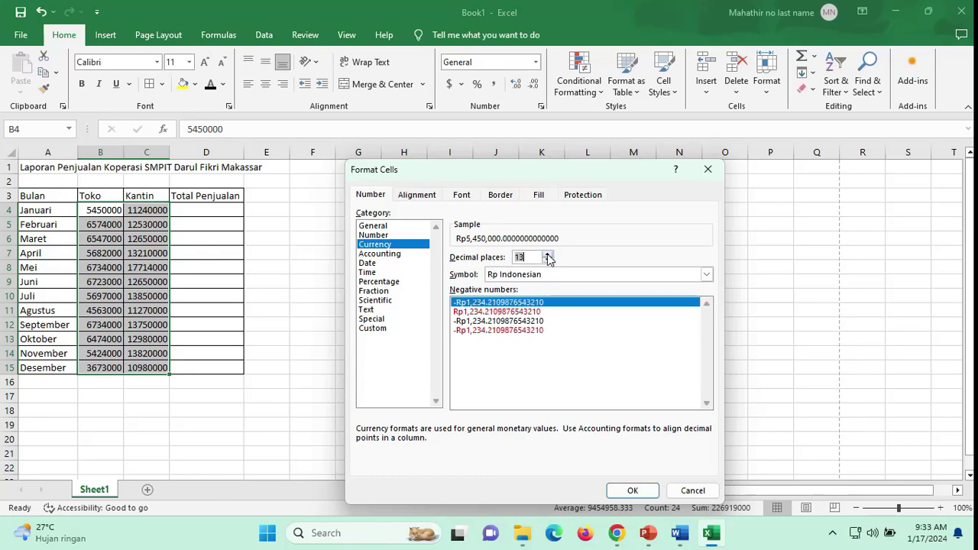
# - Reduce the decimal places to 0 and apply the currency format to B4:C15
pyautogui.tripleClick(547, 260)
pyautogui.doubleClick(547, 259)
pyautogui.tripleClick(548, 260)
pyautogui.doubleClick(547, 260)
pyautogui.doubleClick(548, 260)
pyautogui.click(547, 260)
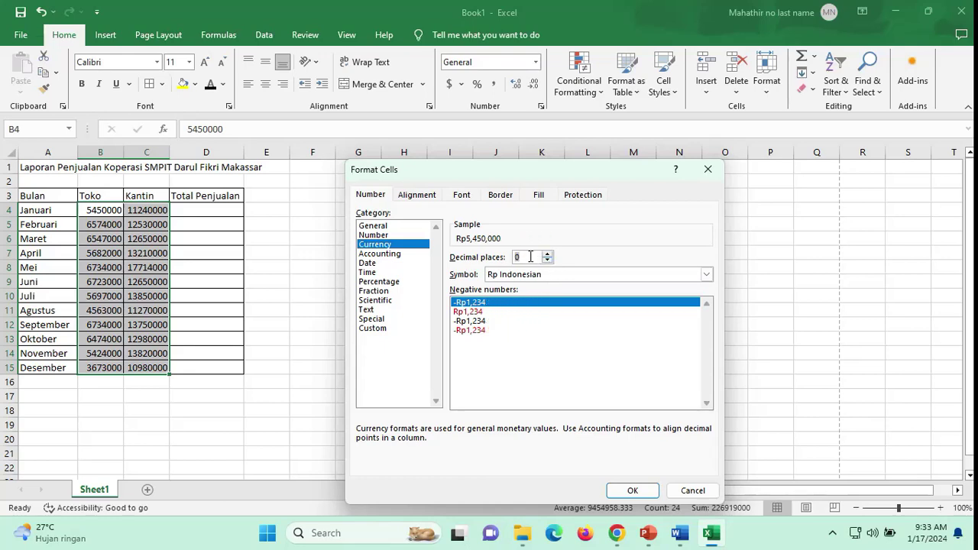
pyautogui.click(633, 490)
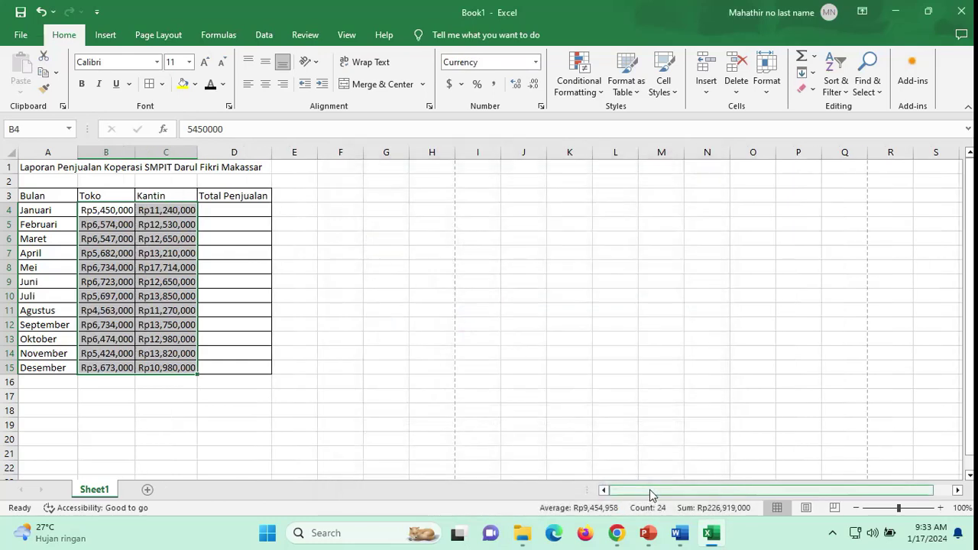
# - Review the alignment, font, border, fill, protection and number settings in Format Cells for B4:C15, then close the dialog and deselect the range
pyautogui.rightClick(174, 225)
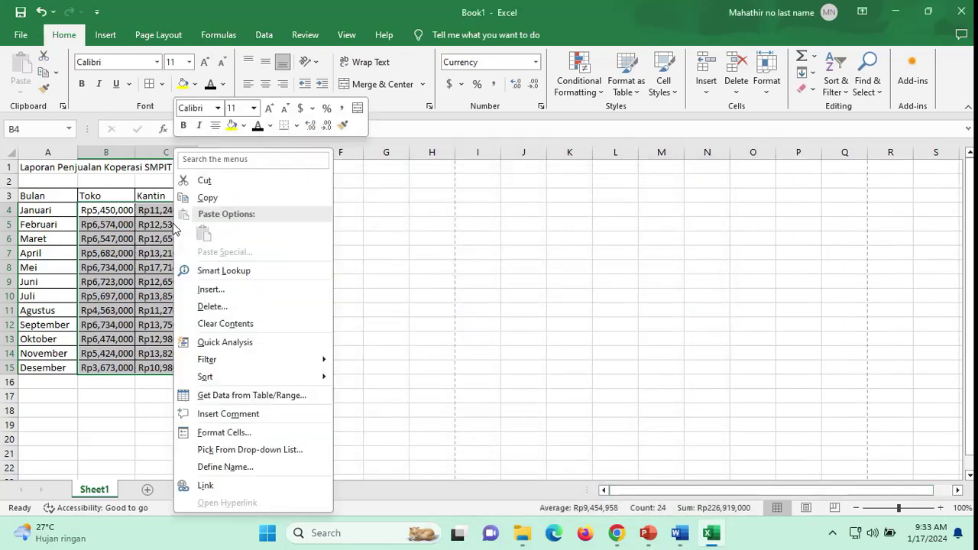
pyautogui.click(244, 437)
pyautogui.moveTo(266, 178); pyautogui.dragTo(510, 197)
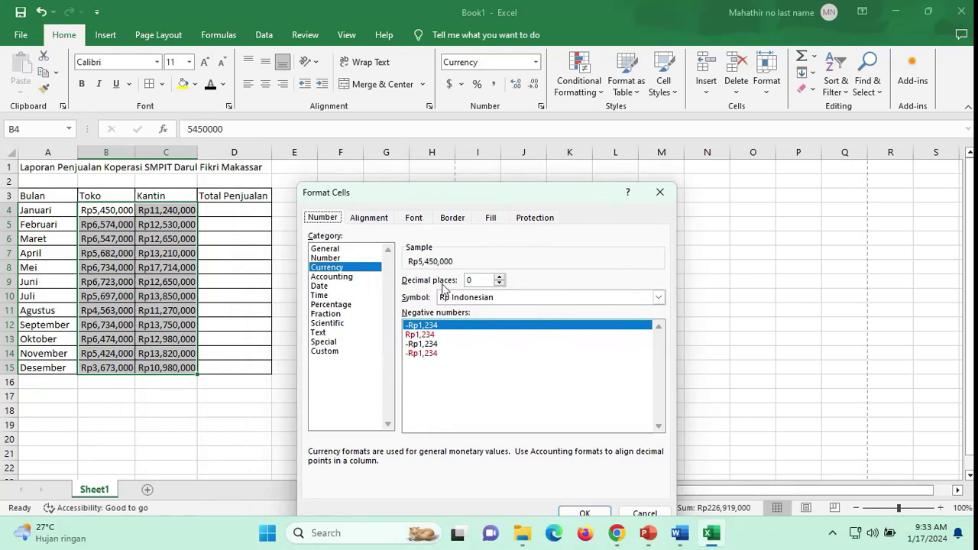
pyautogui.click(367, 221)
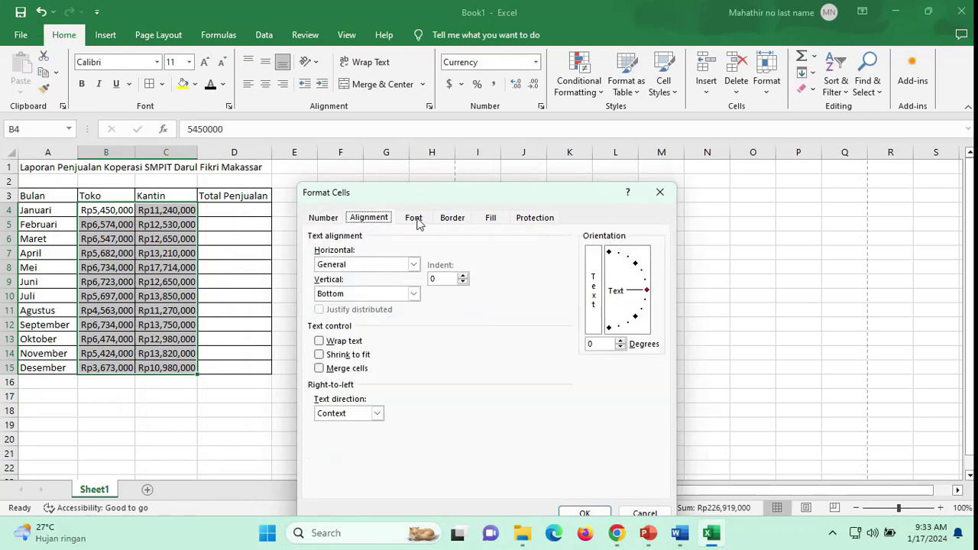
pyautogui.click(414, 220)
pyautogui.click(451, 221)
pyautogui.click(486, 221)
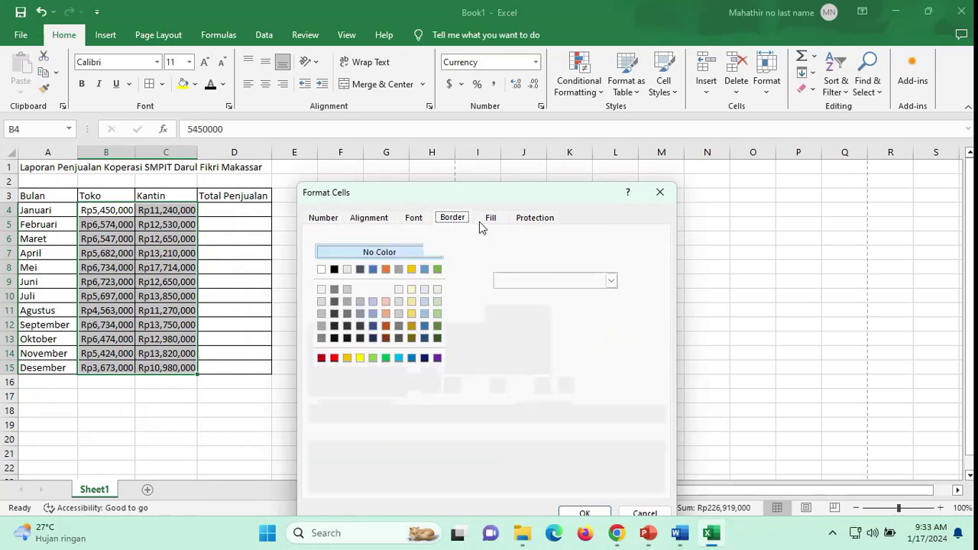
pyautogui.click(527, 221)
pyautogui.click(319, 218)
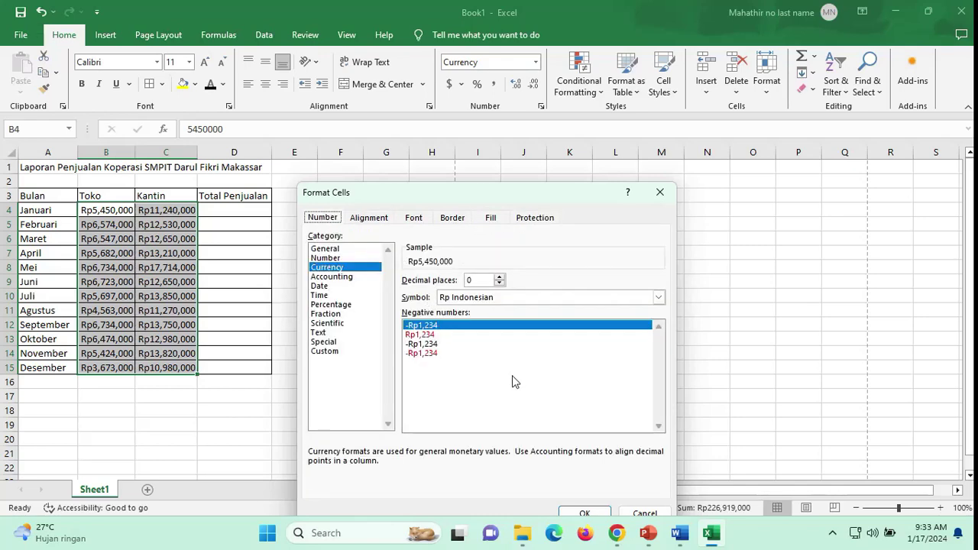
pyautogui.click(579, 514)
pyautogui.click(420, 293)
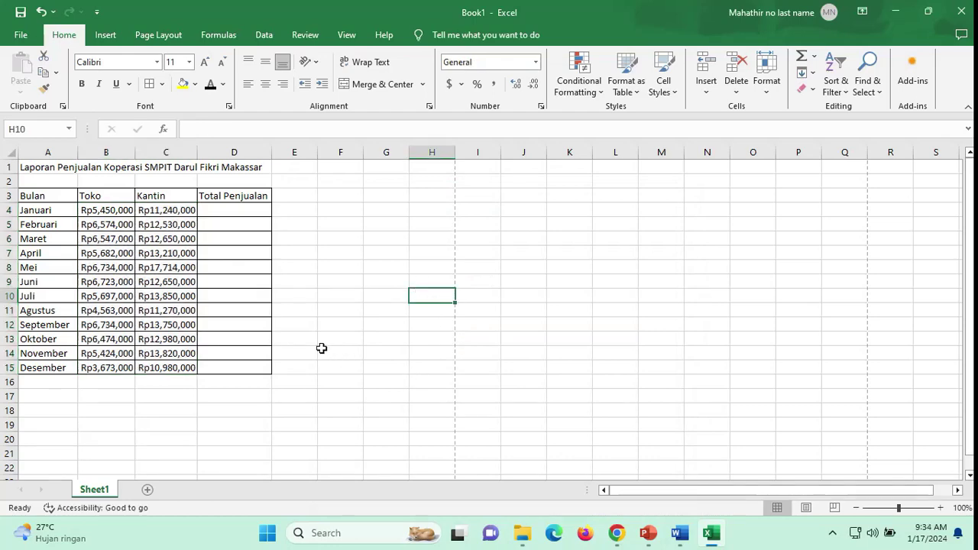
# - Examine the Toko and Kantin headings and their Januari figures in B4 and C4 that feed the Total Penjualan cell D4
pyautogui.click(246, 211)
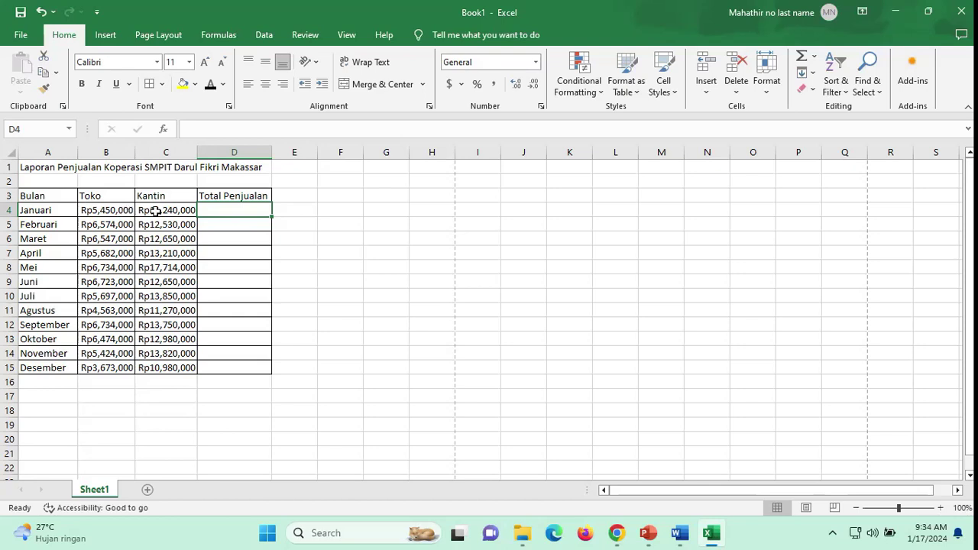
pyautogui.click(113, 210)
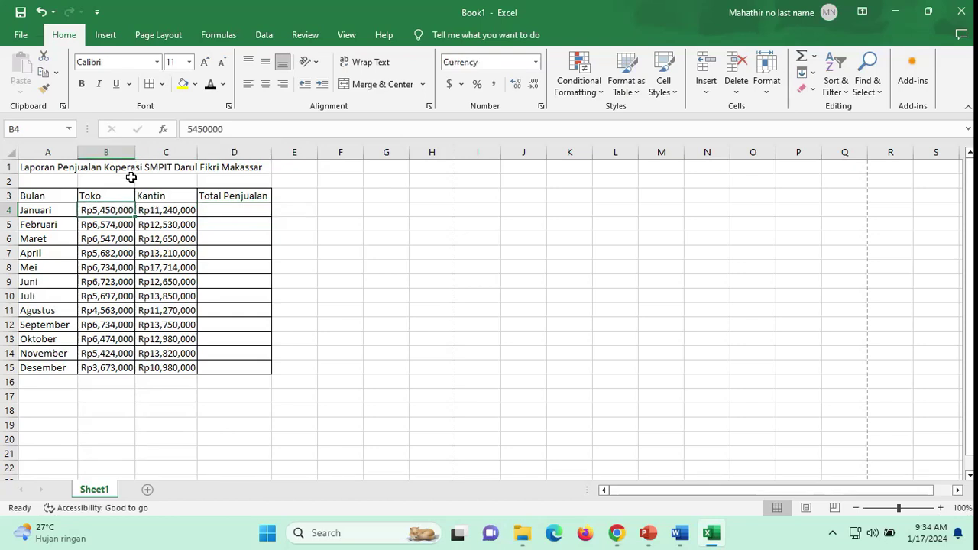
pyautogui.click(115, 196)
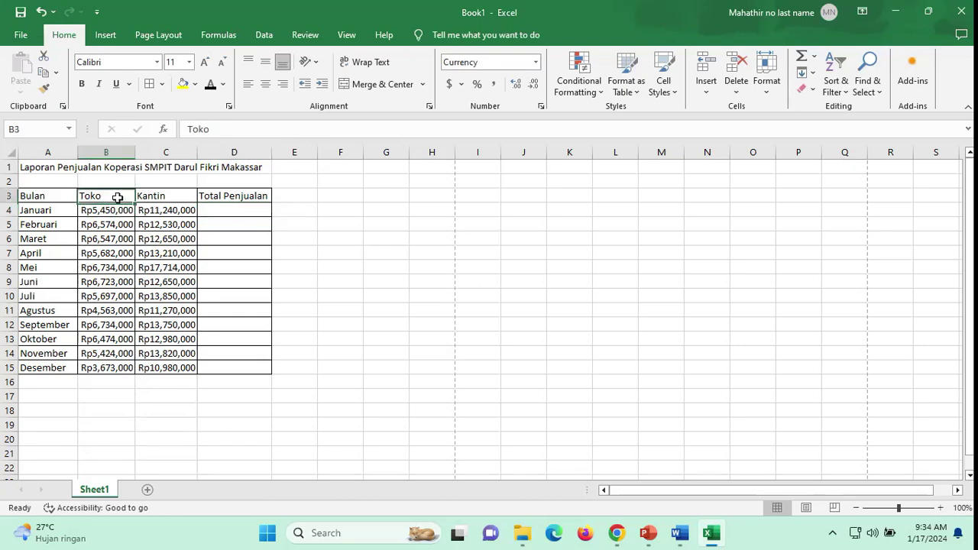
pyautogui.click(164, 196)
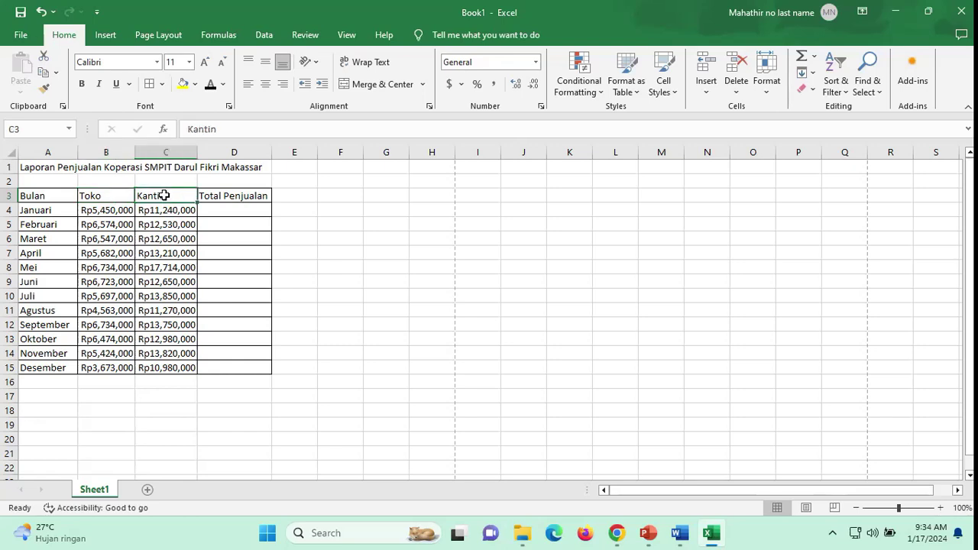
pyautogui.click(237, 212)
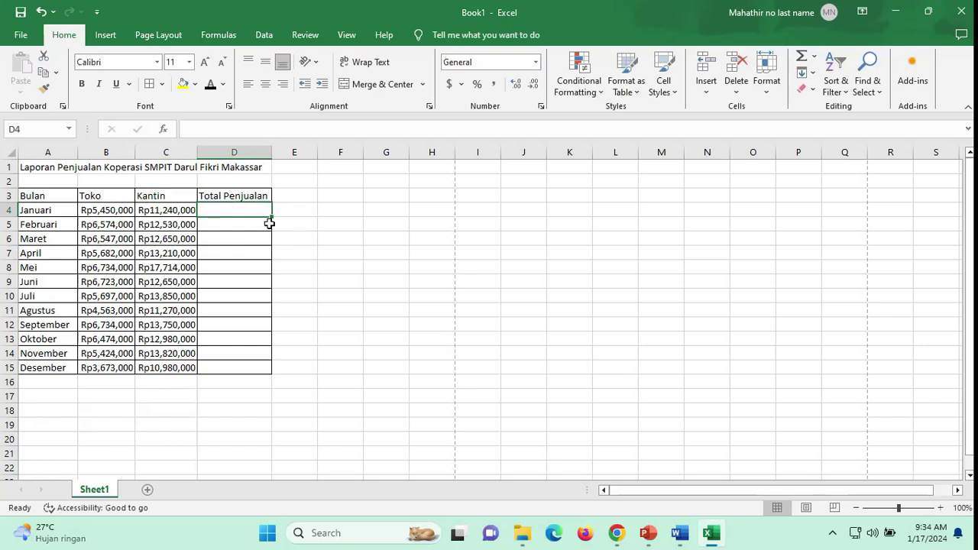
pyautogui.click(107, 213)
pyautogui.click(150, 214)
pyautogui.click(111, 212)
pyautogui.click(157, 213)
pyautogui.click(102, 211)
pyautogui.click(159, 211)
pyautogui.click(110, 211)
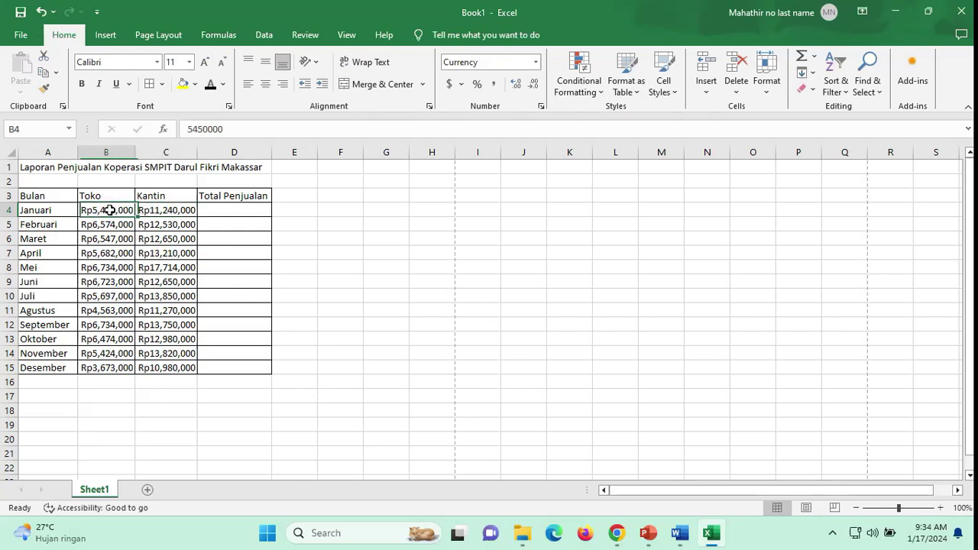
# - Calculate Januari's Total Penjualan in D4 by adding Toko and Kantin with the formula =B4+C4
pyautogui.click(243, 212)
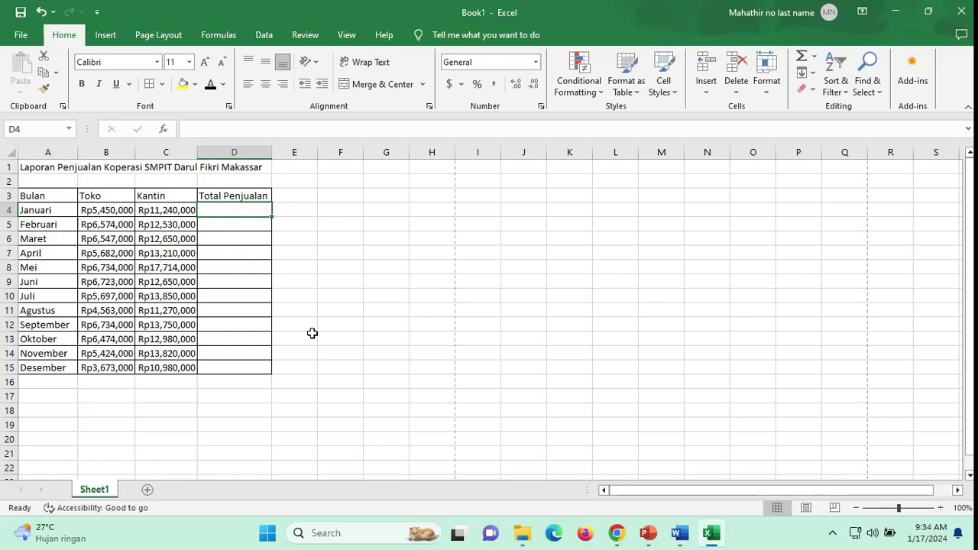
pyautogui.write('=')
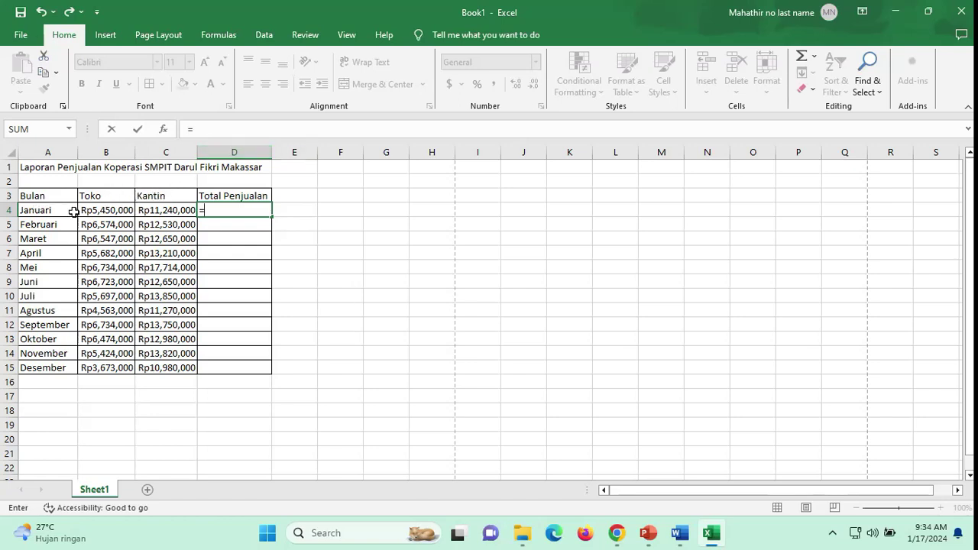
pyautogui.click(105, 210)
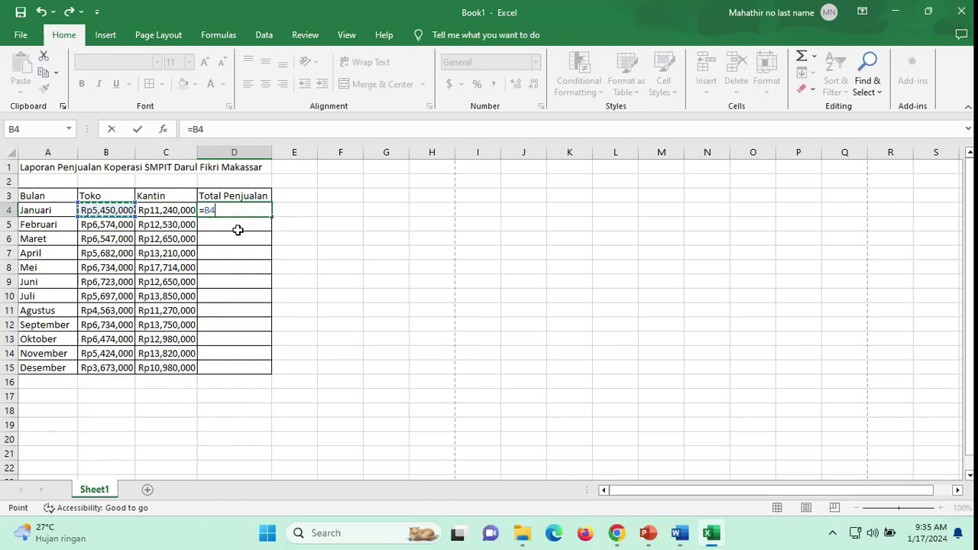
pyautogui.write('+')
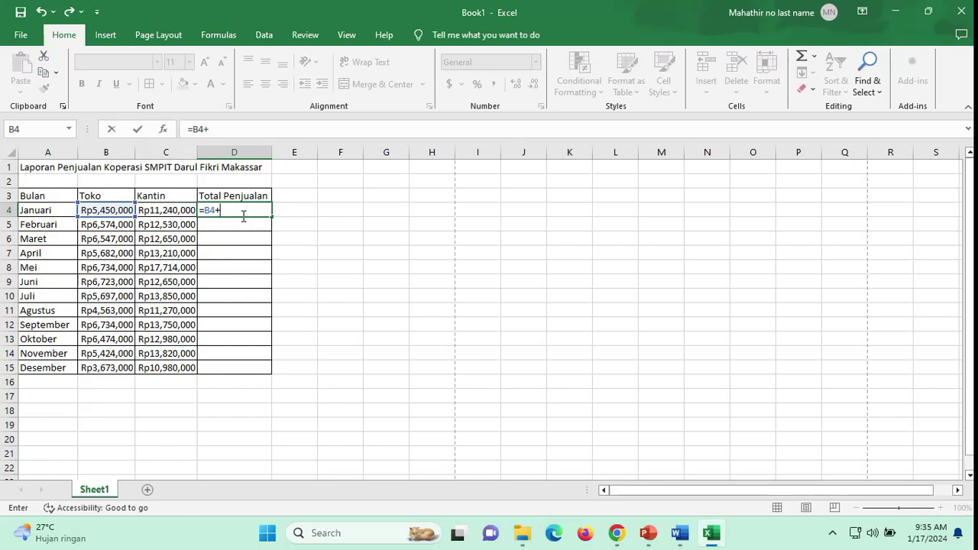
pyautogui.click(175, 210)
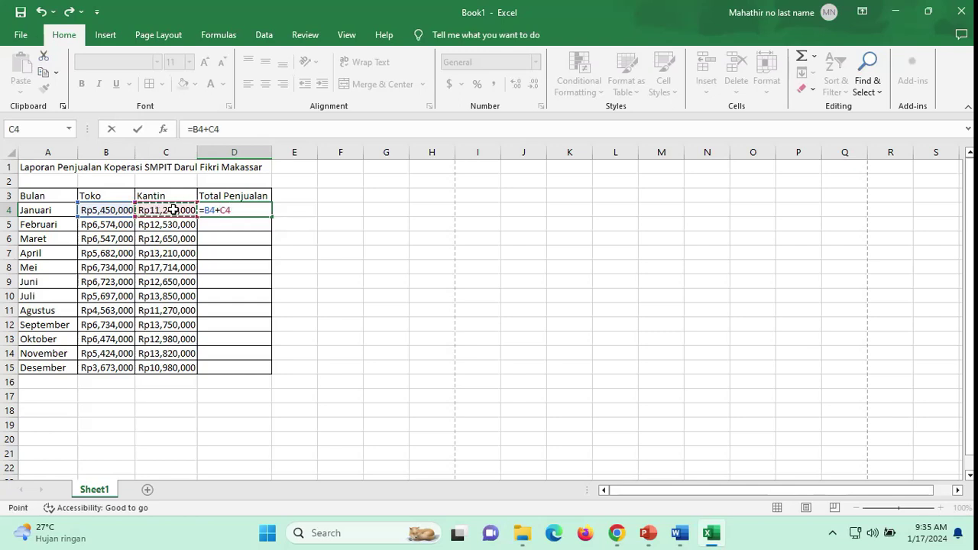
pyautogui.press('Return')
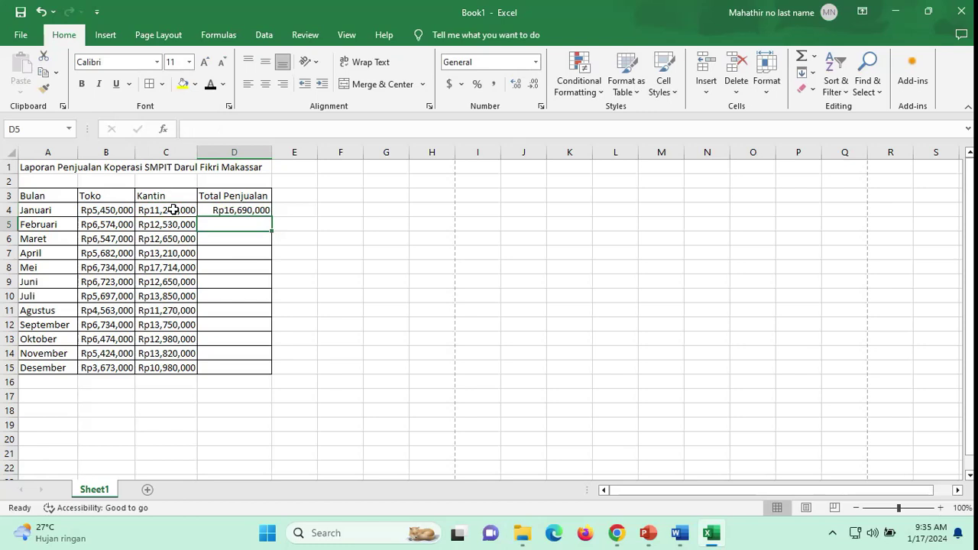
# - Examine the plus operator in the D4 formula and the Januari Toko entry in B4 without changing either
pyautogui.click(226, 212)
pyautogui.click(207, 129)
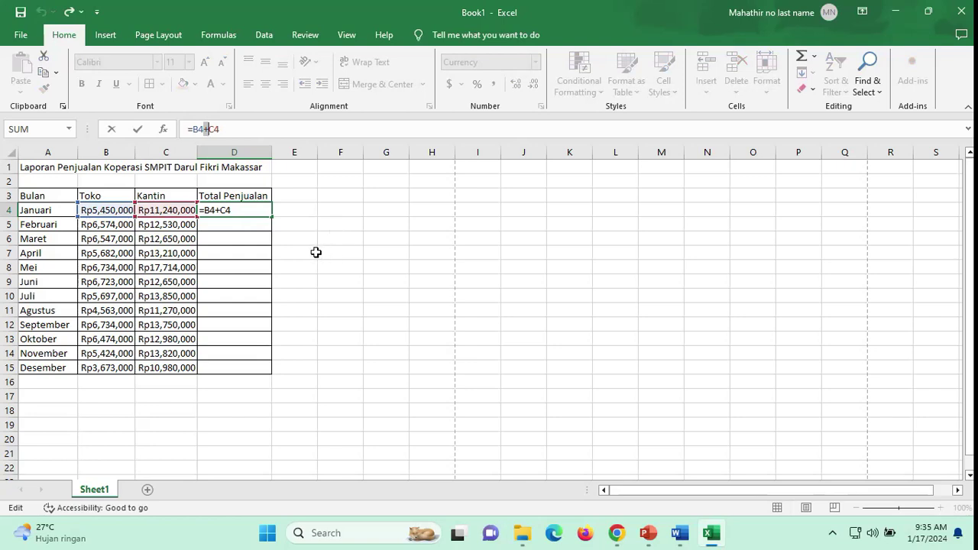
pyautogui.click(256, 226)
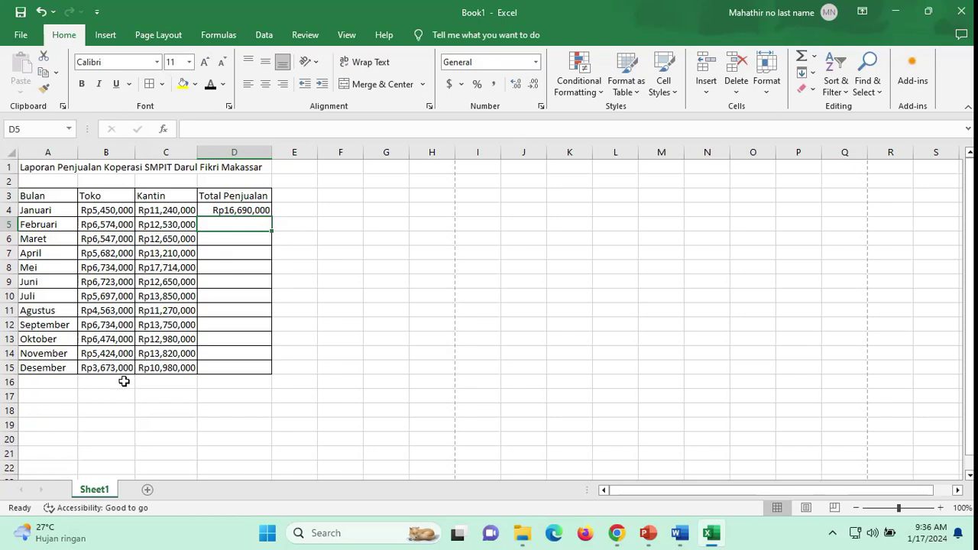
pyautogui.doubleClick(105, 211)
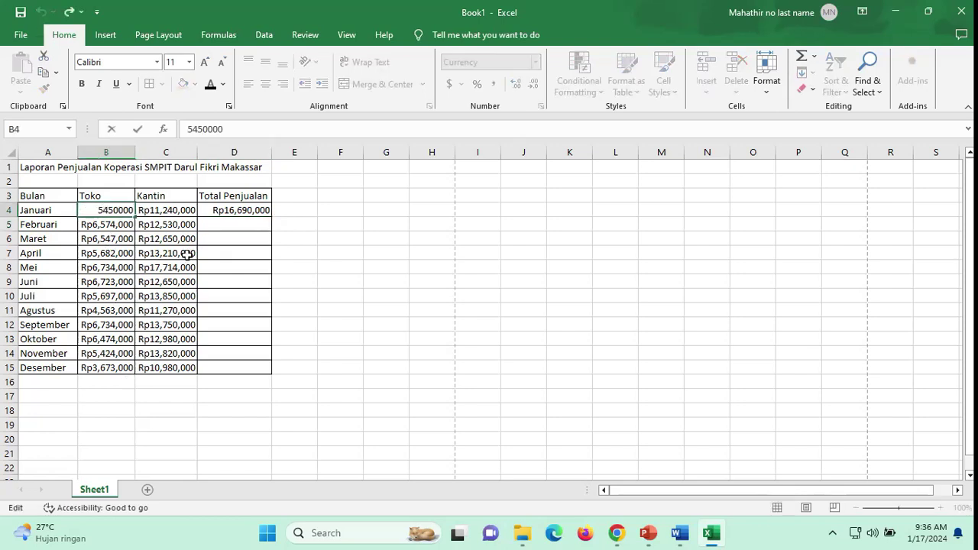
pyautogui.press('Escape')
# - Total the Toko column in B16 by adding every month's cell individually with plus signs, from B4 through B15
pyautogui.moveTo(123, 211); pyautogui.dragTo(107, 369)
pyautogui.click(107, 382)
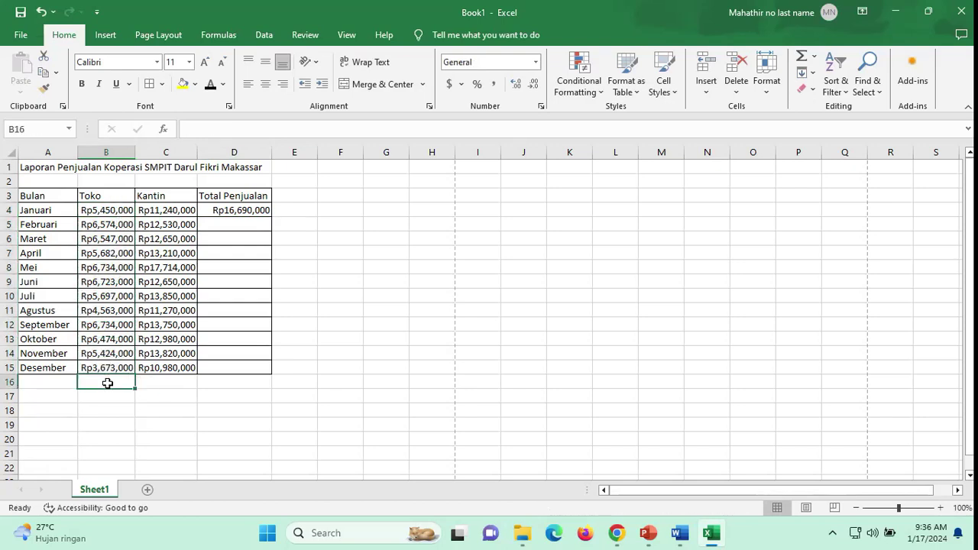
pyautogui.write('=')
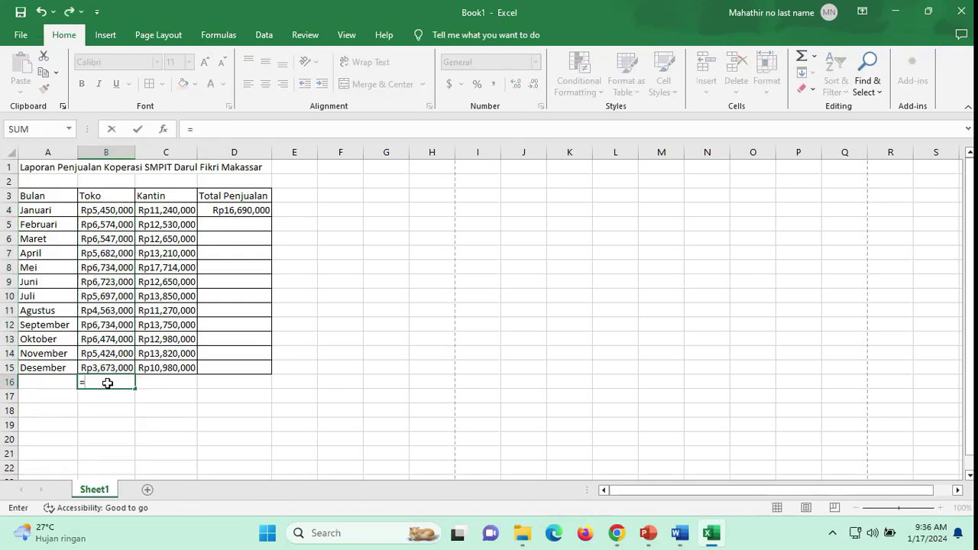
pyautogui.click(113, 213)
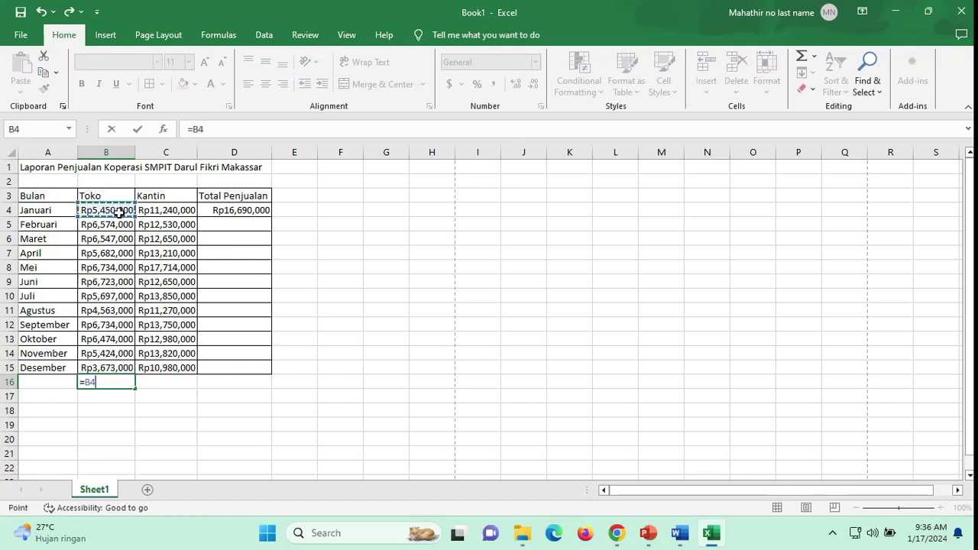
pyautogui.write('+')
pyautogui.click(114, 224)
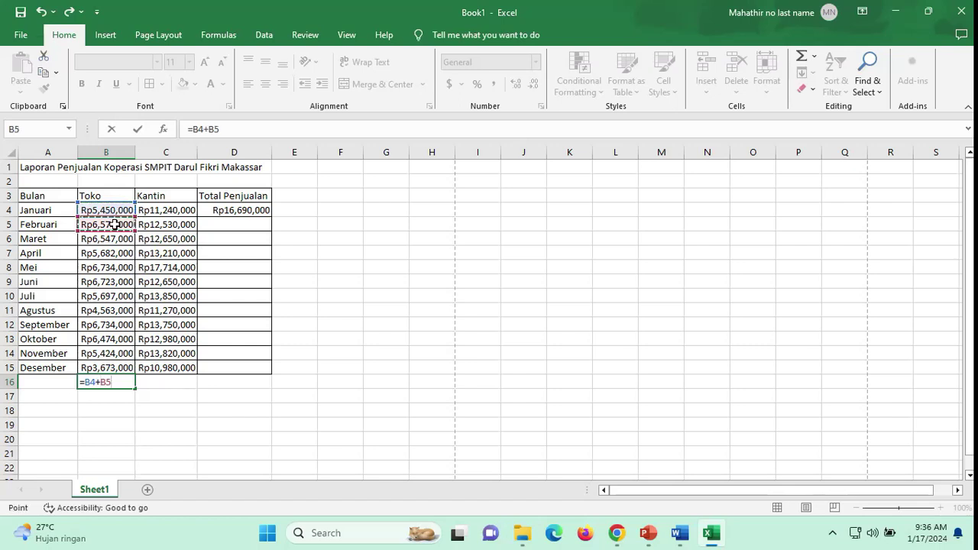
pyautogui.write('+')
pyautogui.click(108, 238)
pyautogui.write('+')
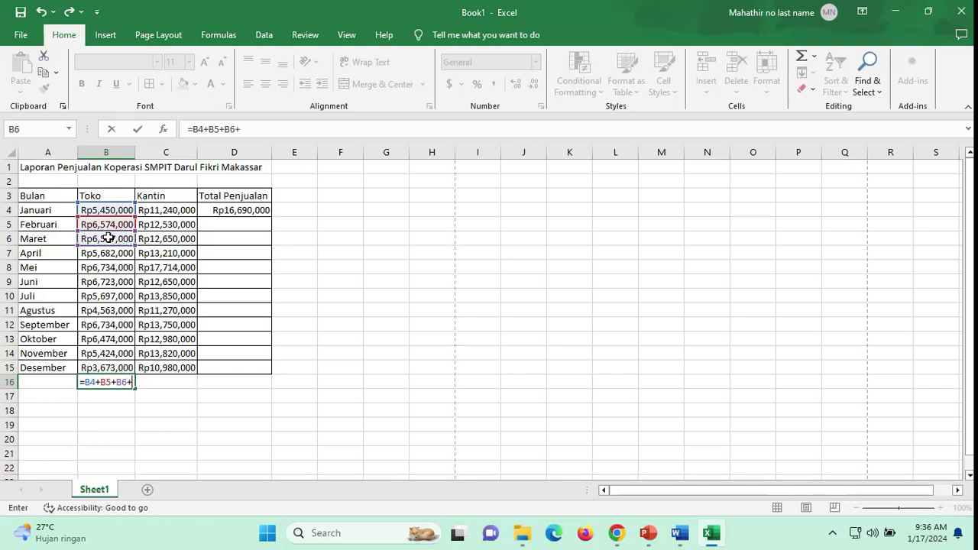
pyautogui.click(107, 253)
pyautogui.write('+')
pyautogui.click(112, 271)
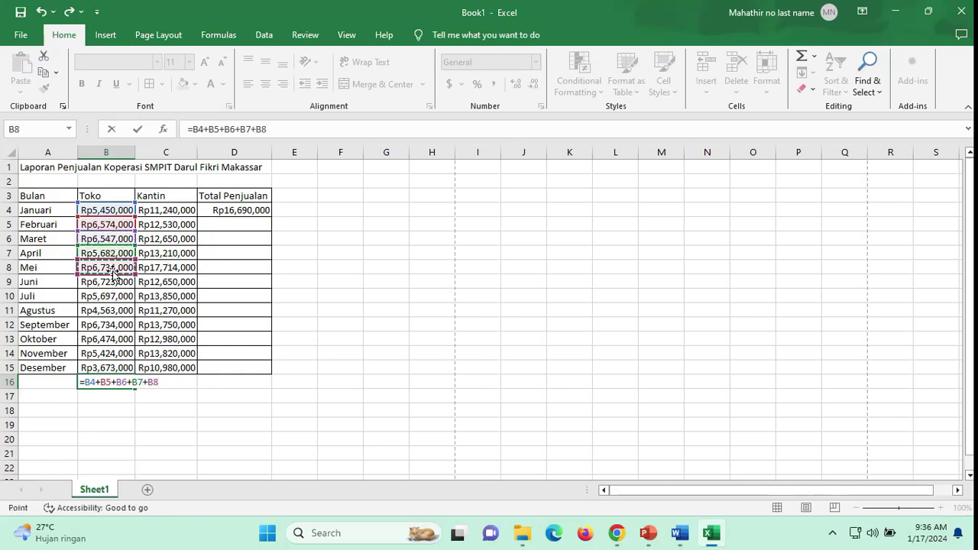
pyautogui.write('+')
pyautogui.click(115, 281)
pyautogui.write('+')
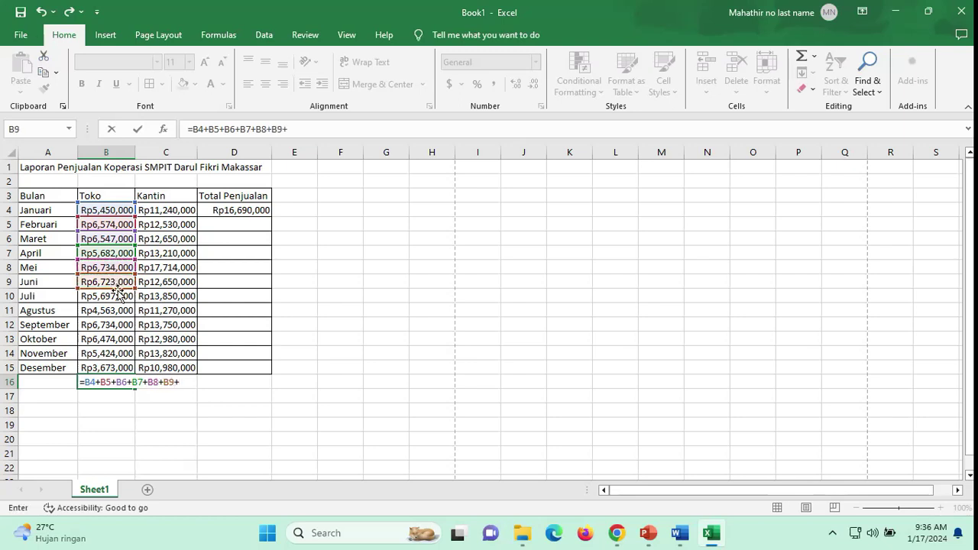
pyautogui.click(117, 297)
pyautogui.write('+')
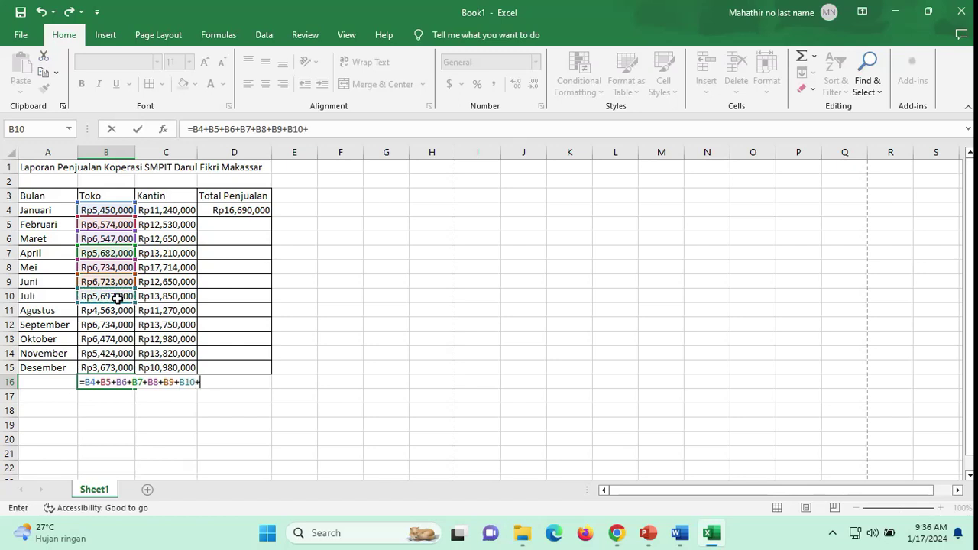
pyautogui.click(117, 311)
pyautogui.write('+')
pyautogui.click(117, 326)
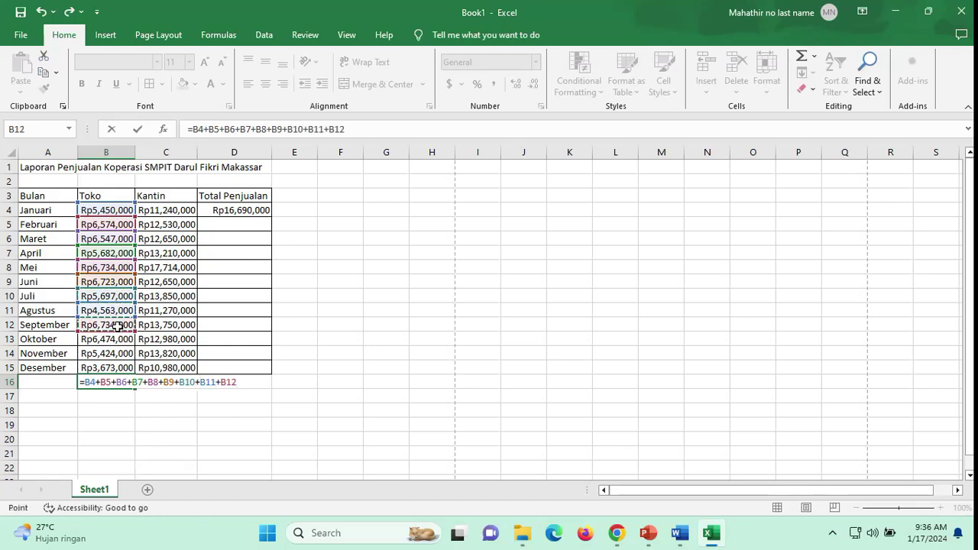
pyautogui.write('+')
pyautogui.click(119, 338)
pyautogui.write('+')
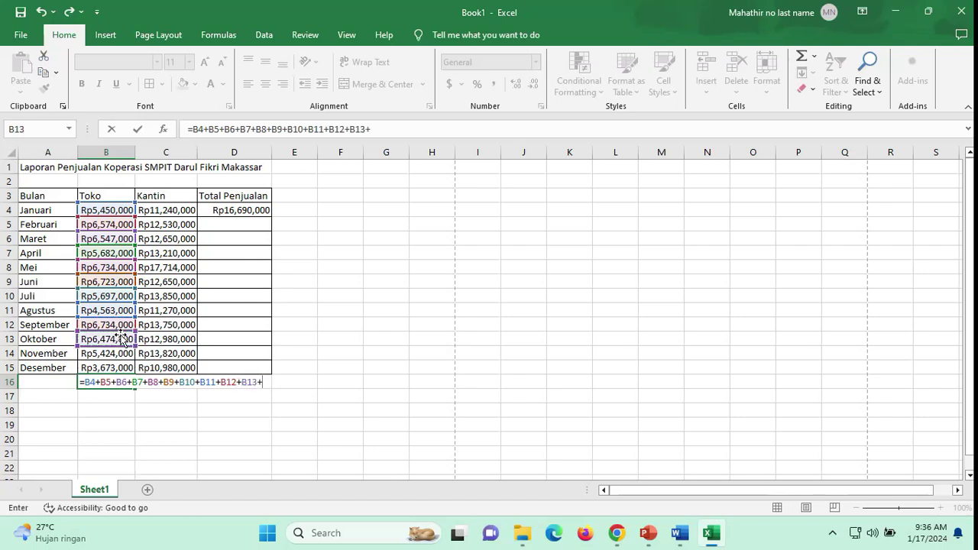
pyautogui.click(122, 355)
pyautogui.write('+')
pyautogui.click(121, 368)
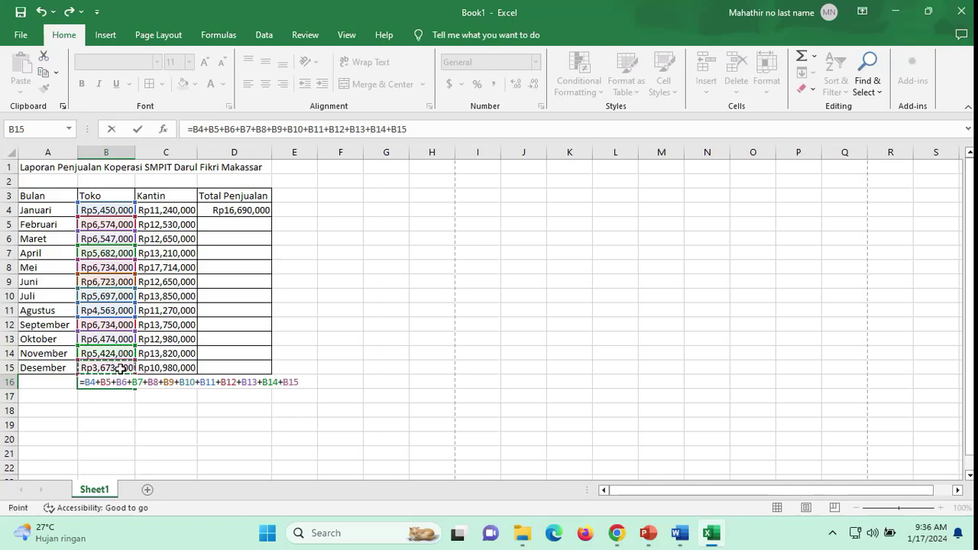
pyautogui.press('Return')
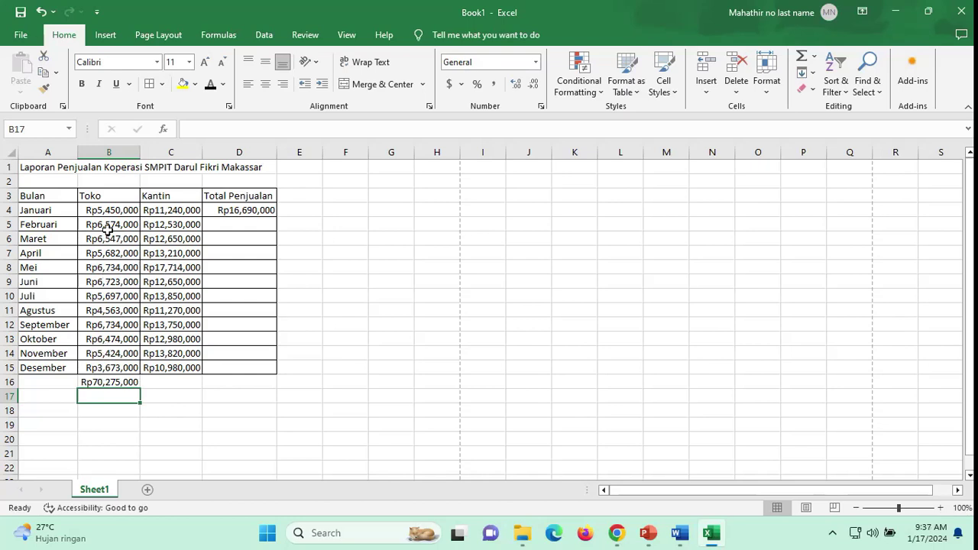
# - Review the chained addition formula in B16 and its cell references, then leave it unchanged
pyautogui.click(102, 380)
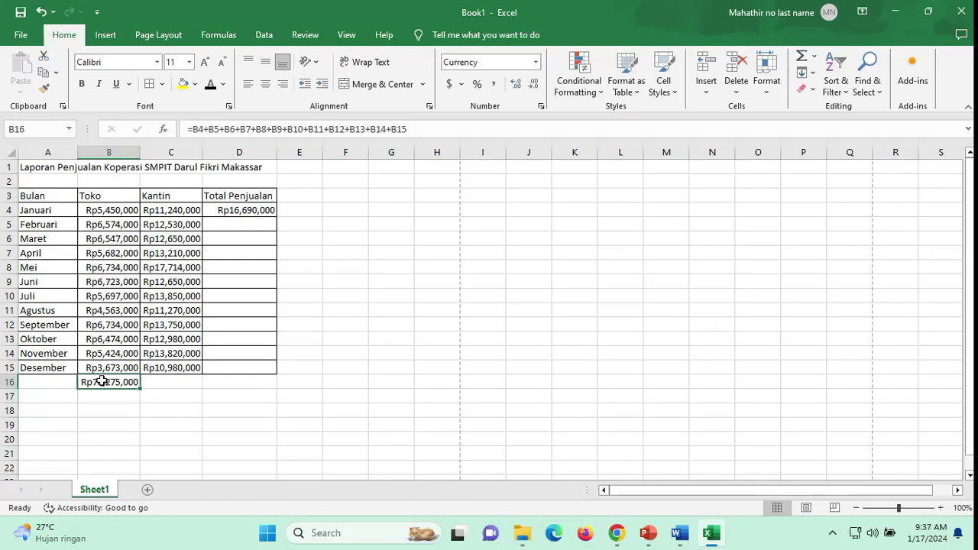
pyautogui.click(208, 130)
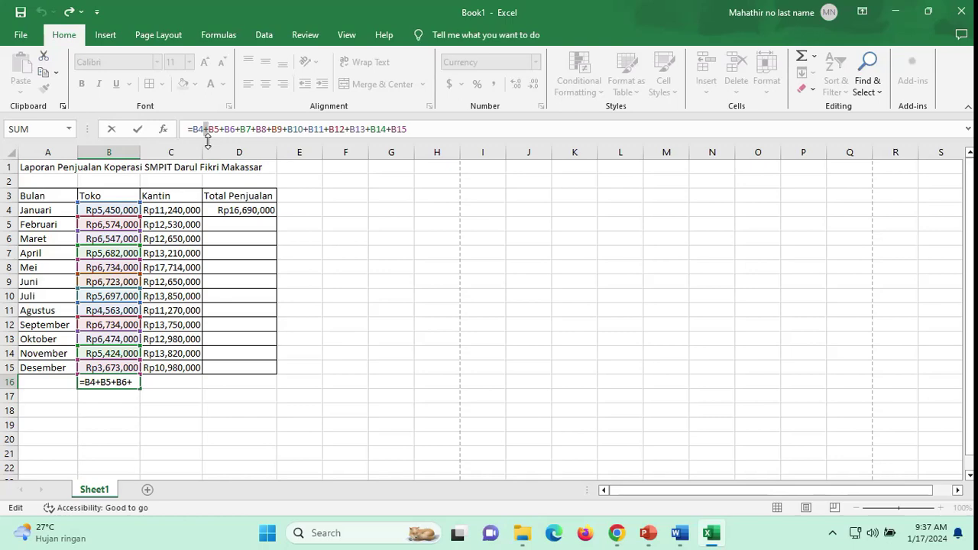
pyautogui.hotkey('ctrl', 'Return')
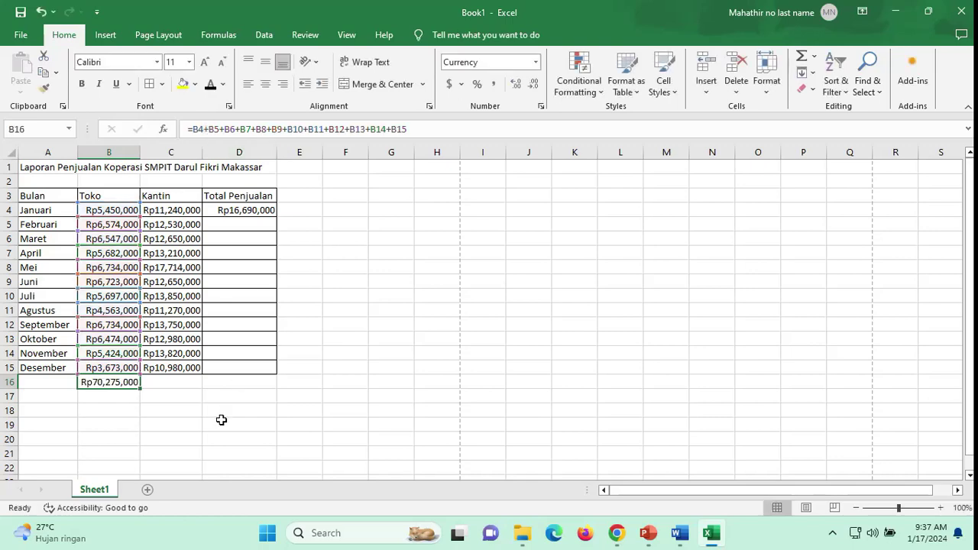
pyautogui.click(195, 436)
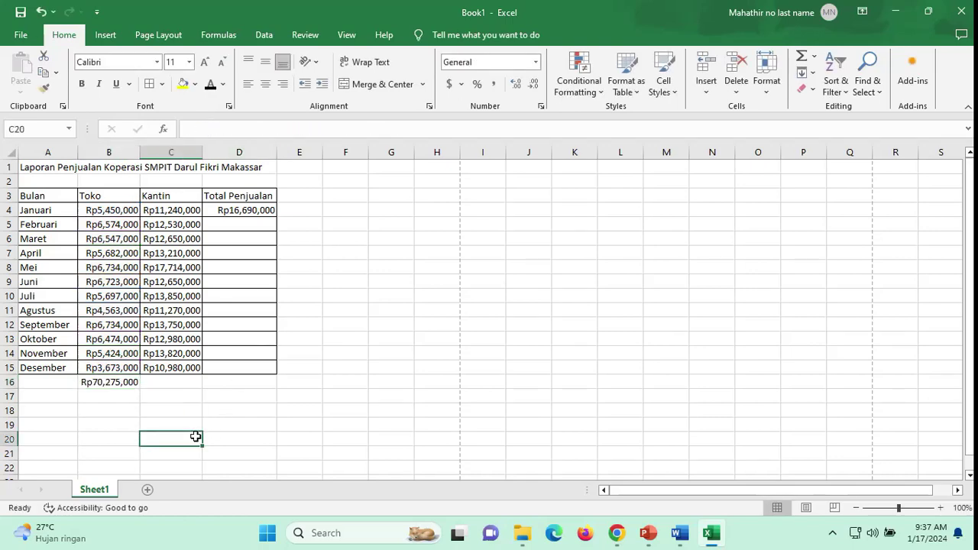
# - Total the Kantin column in C16 with the formula =SUM(C4:C15)
pyautogui.click(178, 384)
pyautogui.write('=')
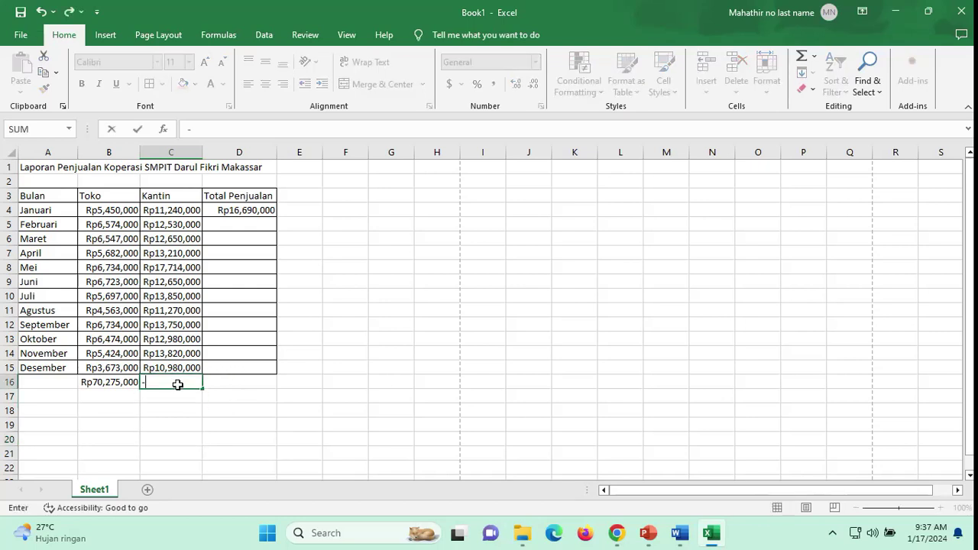
pyautogui.press('BackSpace')
pyautogui.write('=sm')
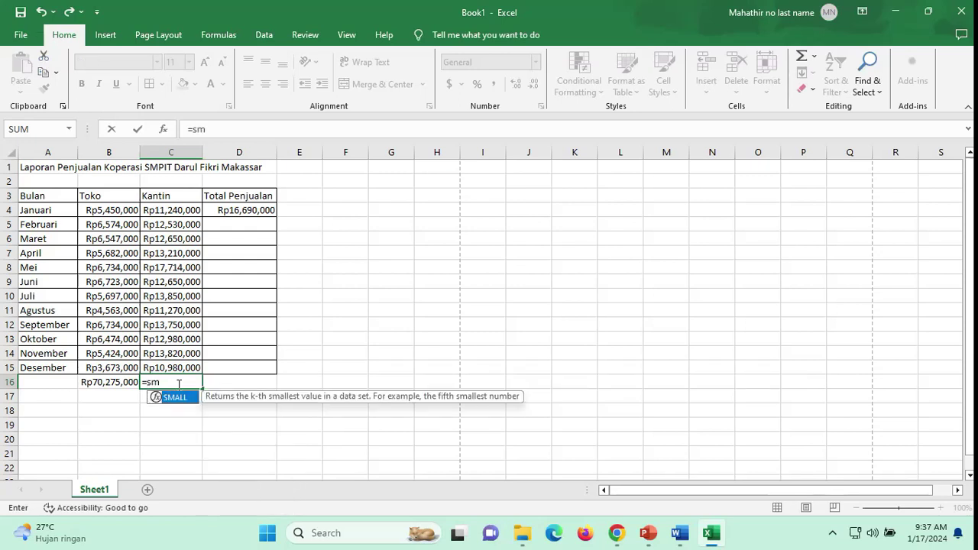
pyautogui.press('BackSpace')
pyautogui.write('um')
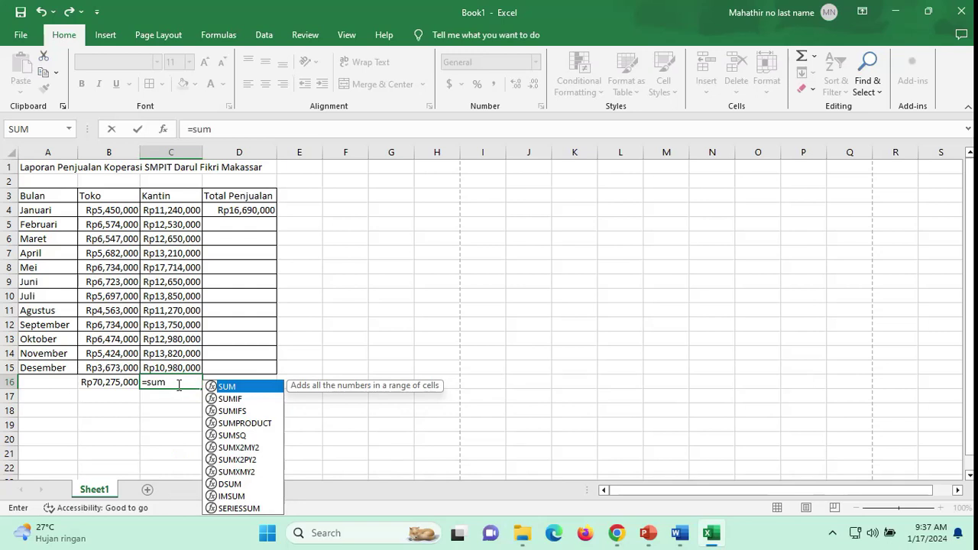
pyautogui.write('(')
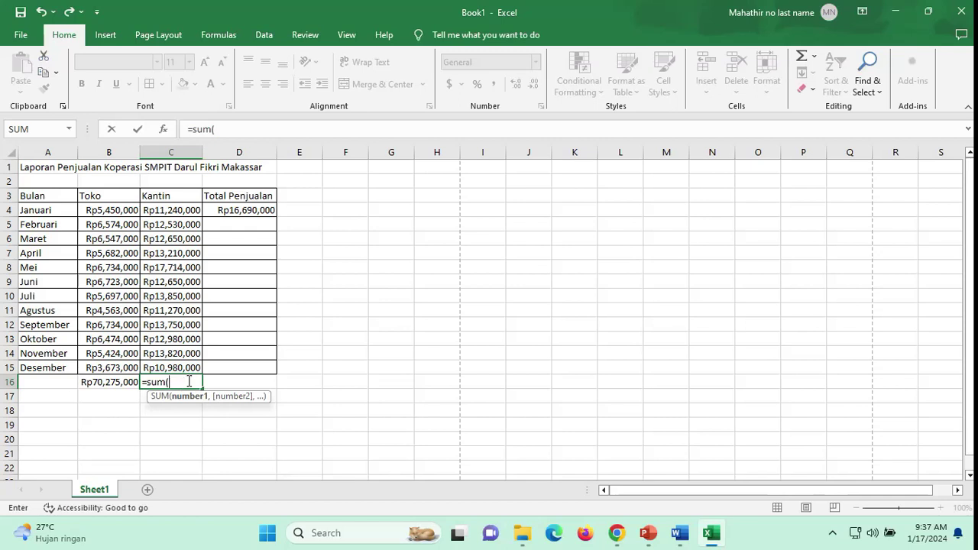
pyautogui.moveTo(188, 216); pyautogui.dragTo(181, 369)
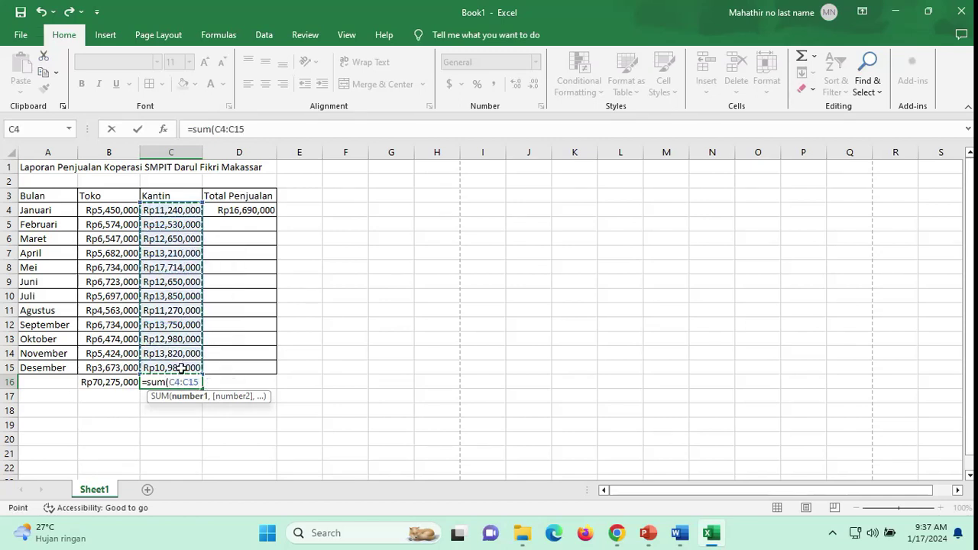
pyautogui.write(')')
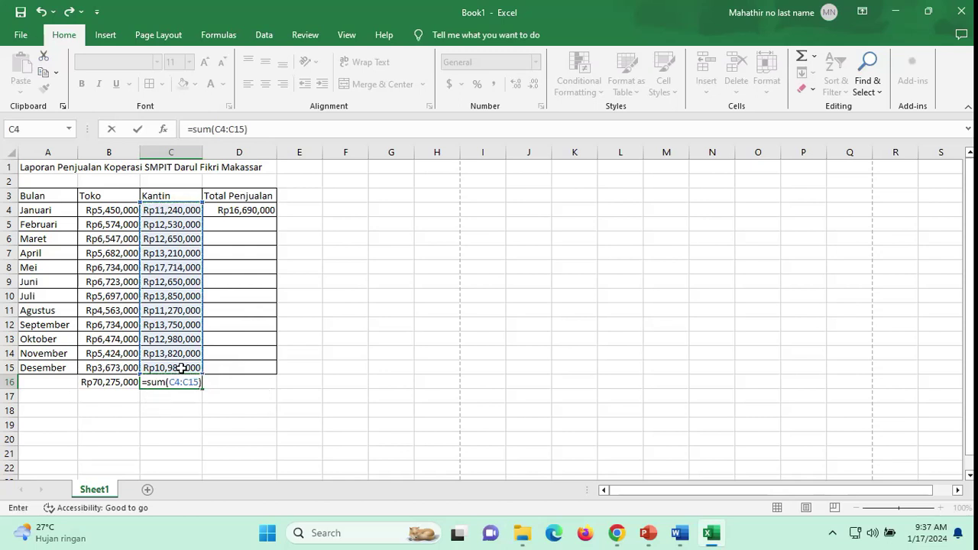
pyautogui.press('Return')
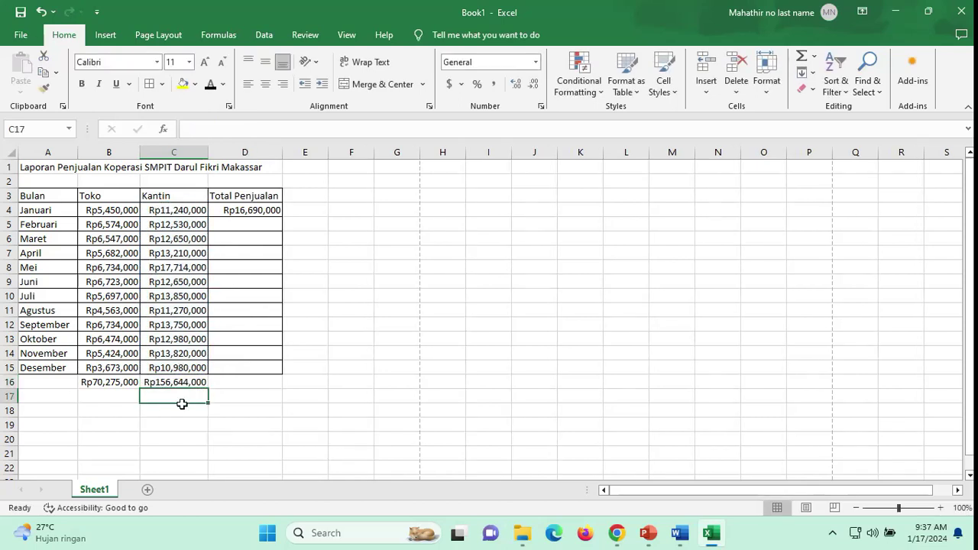
pyautogui.click(180, 421)
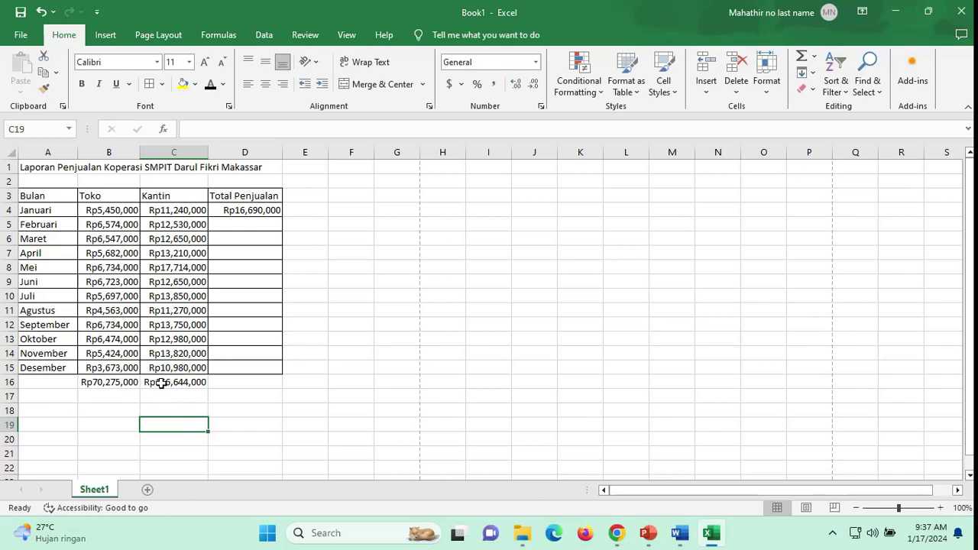
# - Add a second Toko total in B18 with the formula =SUM(B4:B15)
pyautogui.click(123, 385)
pyautogui.click(118, 410)
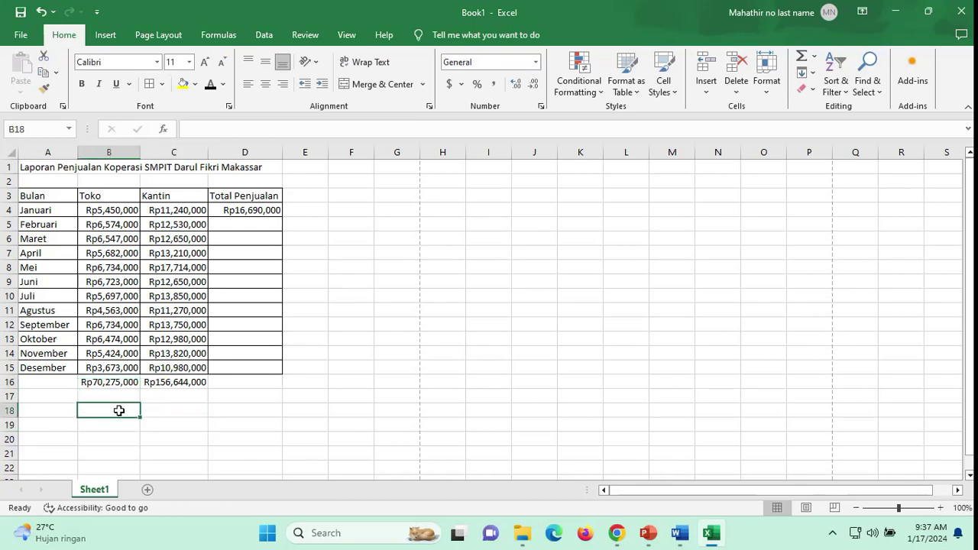
pyautogui.write('=sum')
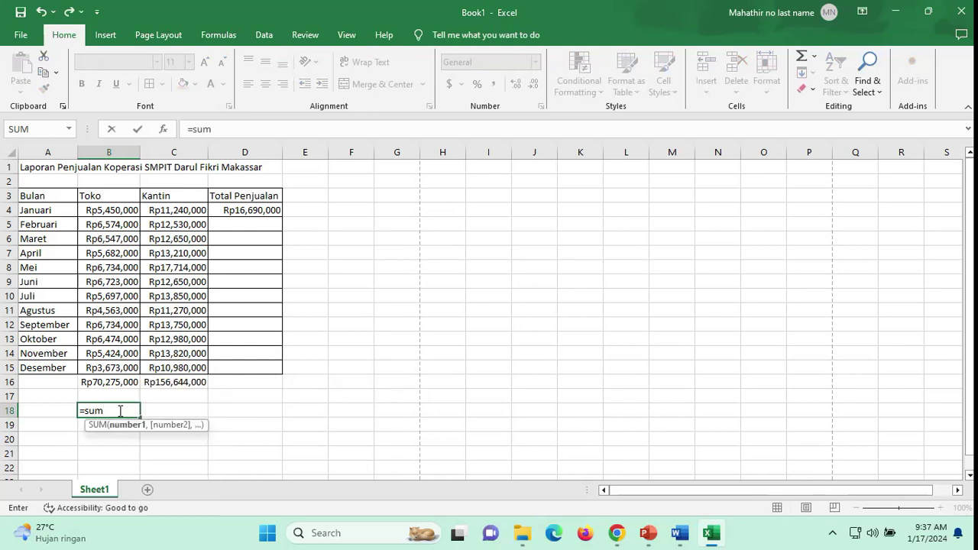
pyautogui.write('(')
pyautogui.moveTo(111, 212); pyautogui.dragTo(122, 365)
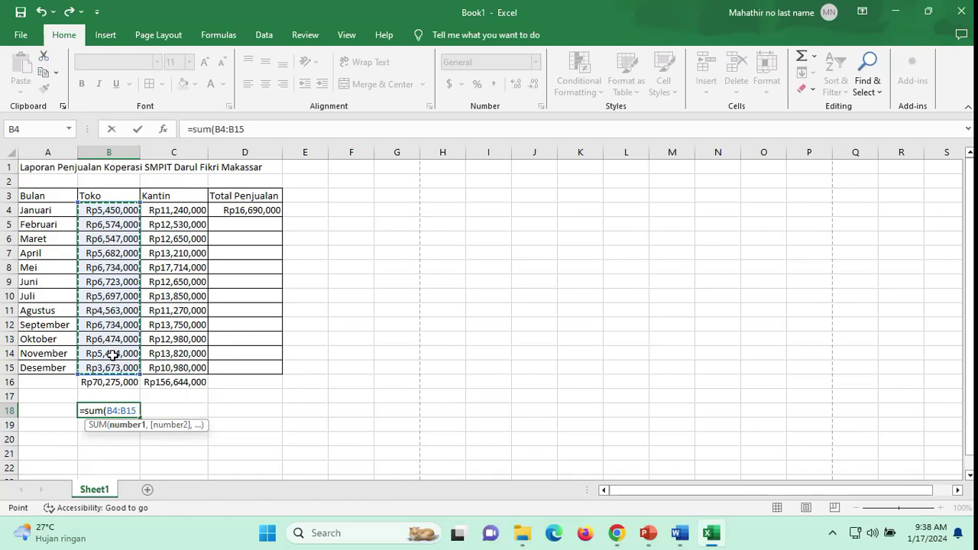
pyautogui.write(')')
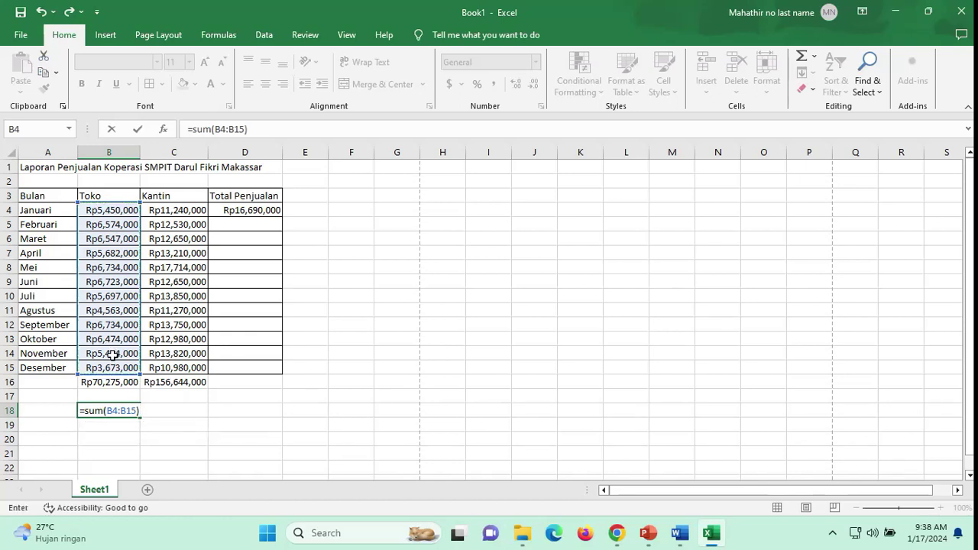
pyautogui.press('Return')
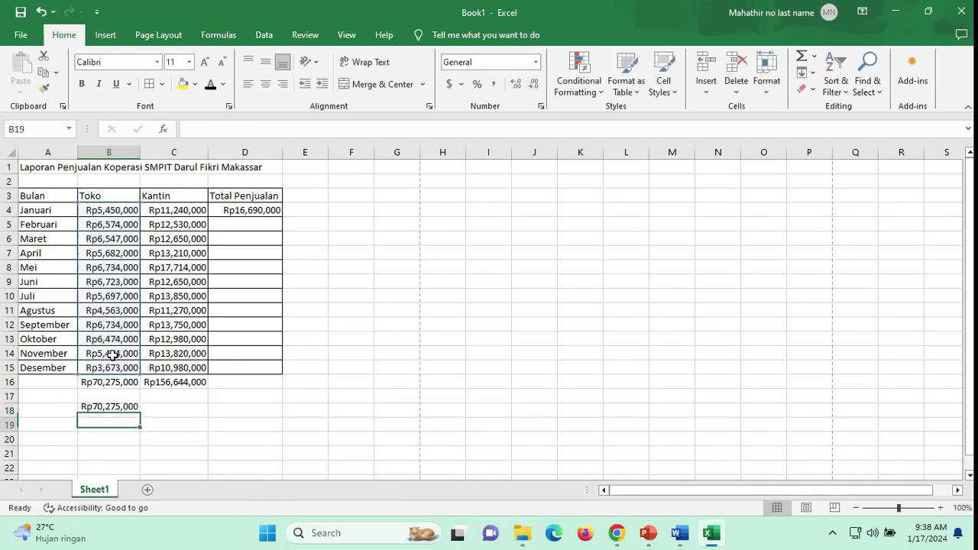
# - Compare the SUM formula in B18 with the chained addition in B16, and check the Januari entries in B4 and C4
pyautogui.click(128, 412)
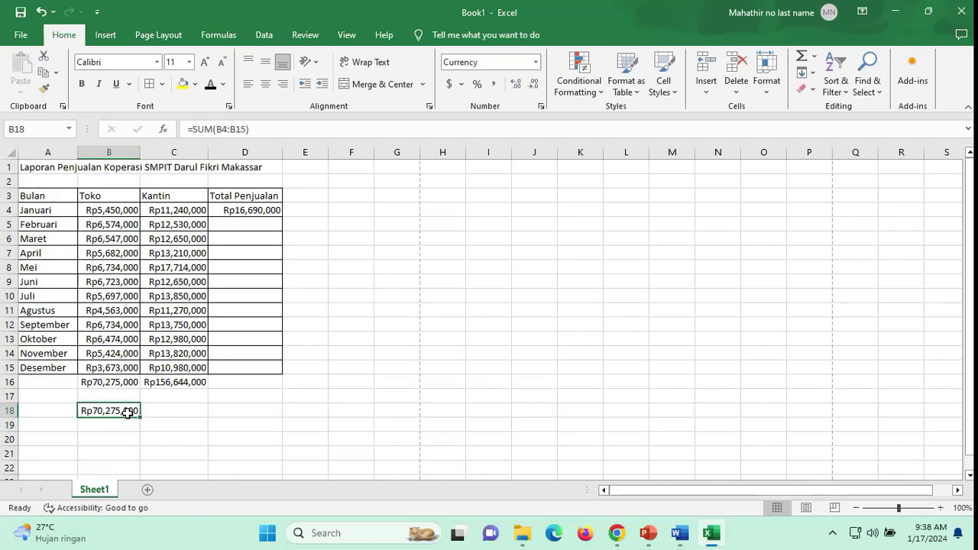
pyautogui.click(231, 129)
pyautogui.doubleClick(230, 130)
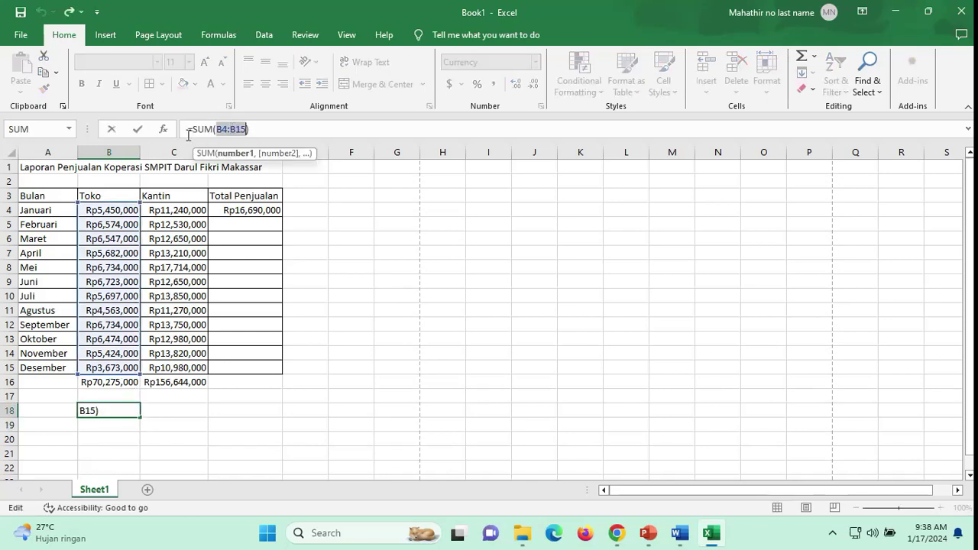
pyautogui.click(108, 382)
pyautogui.press('Escape')
pyautogui.click(108, 382)
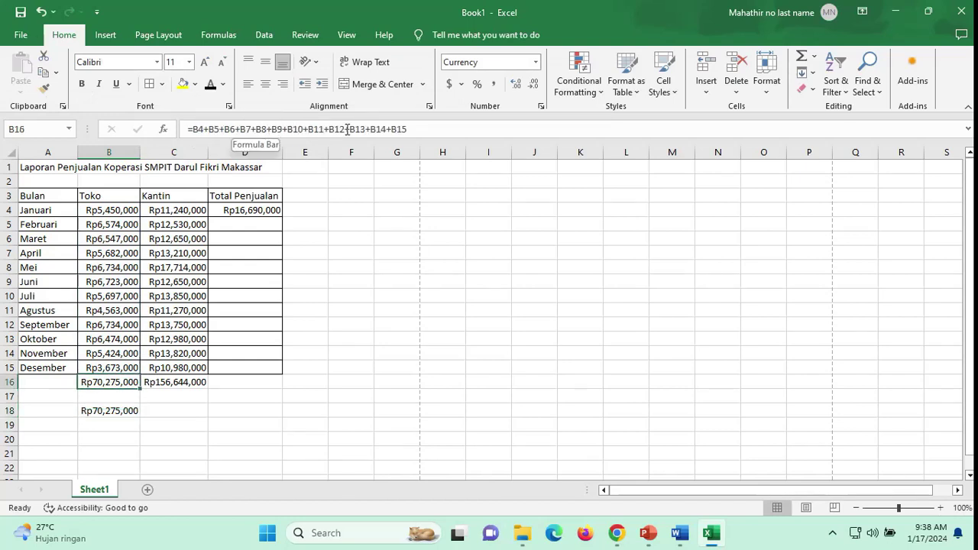
pyautogui.click(131, 410)
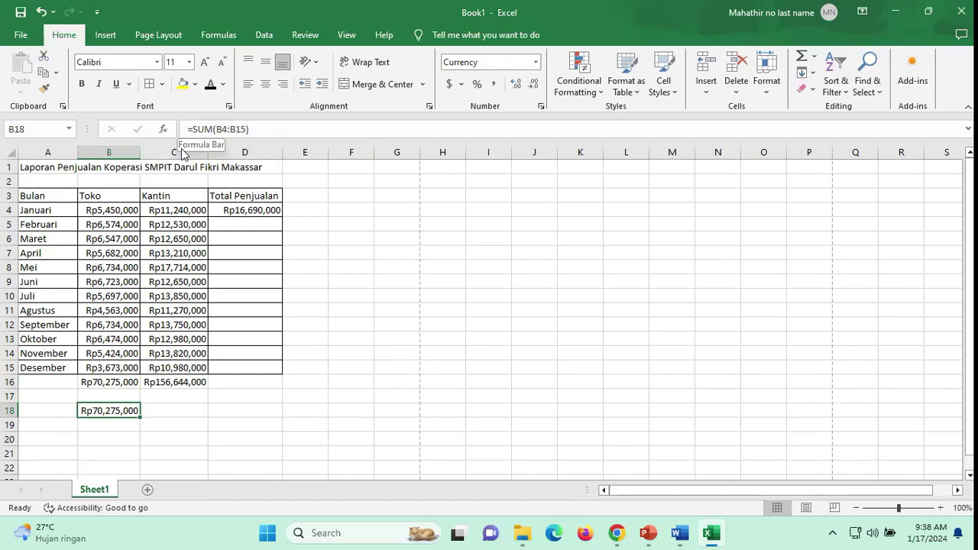
pyautogui.click(379, 271)
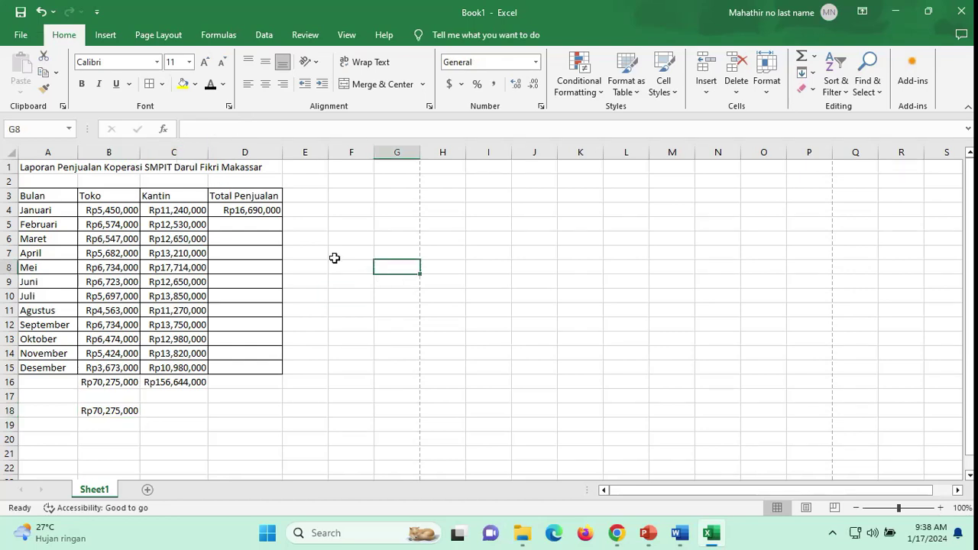
pyautogui.click(175, 212)
pyautogui.doubleClick(162, 212)
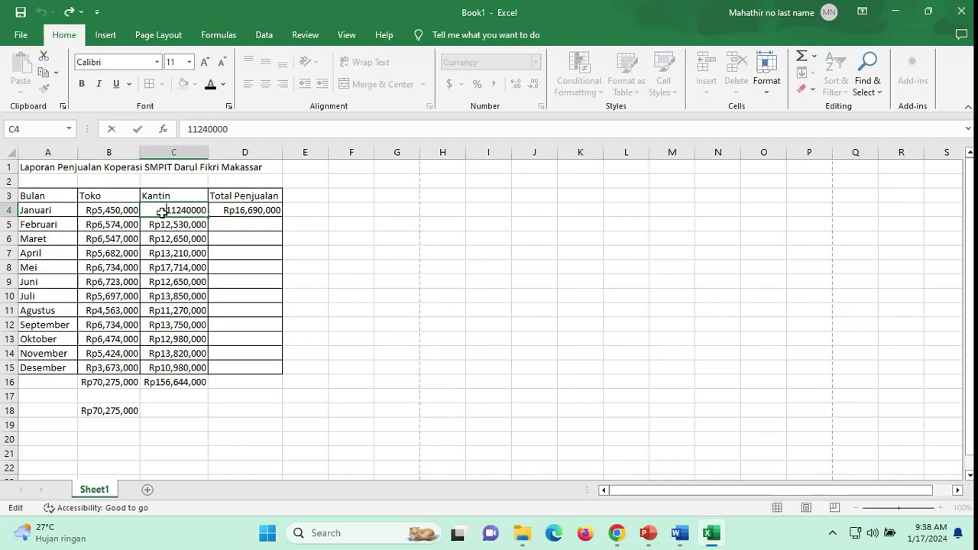
pyautogui.click(102, 213)
pyautogui.click(155, 213)
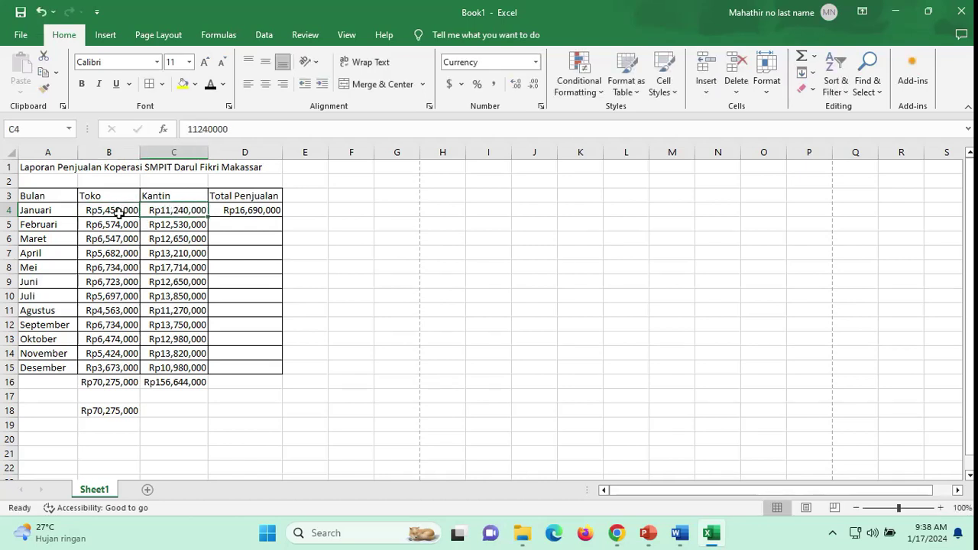
pyautogui.click(118, 213)
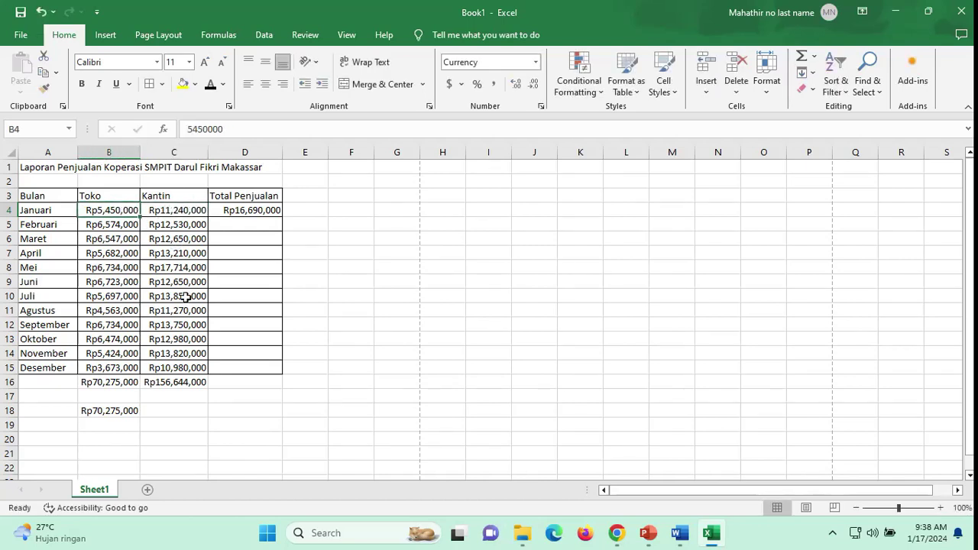
# - Replace the Januari Total Penjualan formula in D4 with =SUM(B4:C4)
pyautogui.click(245, 212)
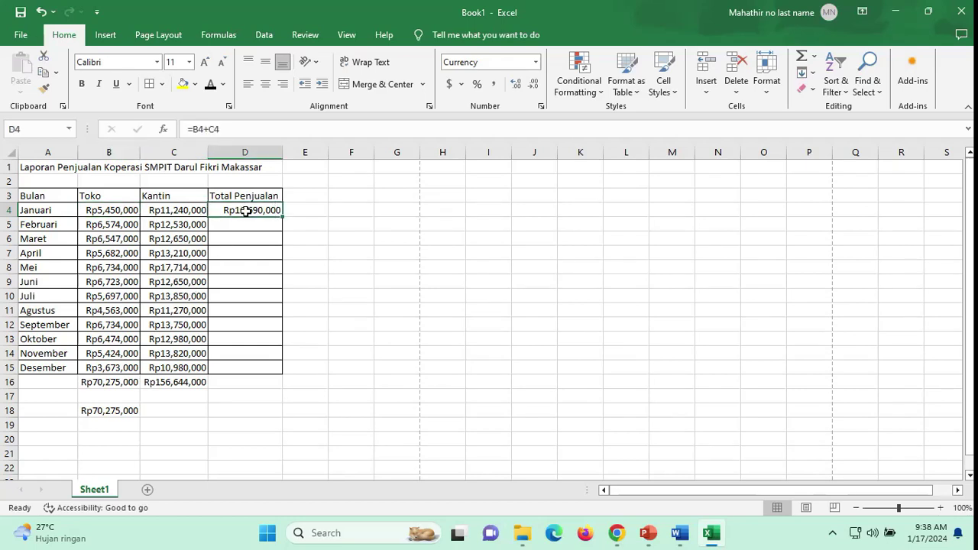
pyautogui.write('-sum')
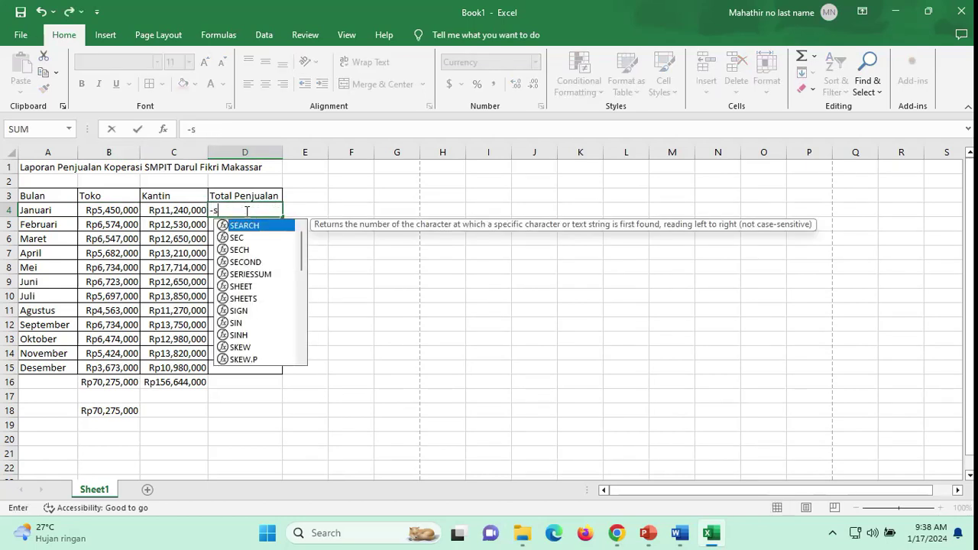
pyautogui.write('(')
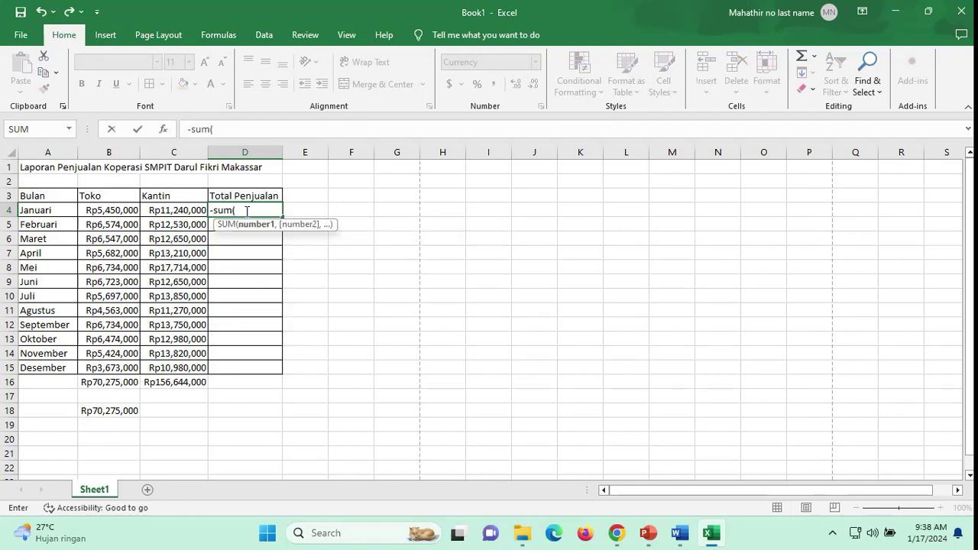
pyautogui.press('BackSpace')
pyautogui.press('BackSpace')
pyautogui.press('BackSpace')
pyautogui.press('BackSpace')
pyautogui.press('BackSpace')
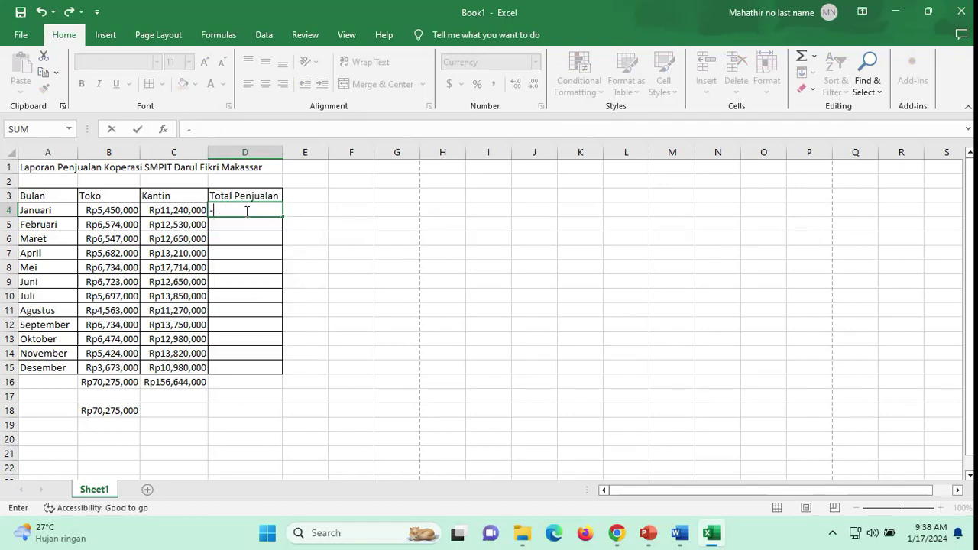
pyautogui.write('-')
pyautogui.press('BackSpace')
pyautogui.write('=sun')
pyautogui.press('BackSpace')
pyautogui.press('BackSpace')
pyautogui.press('BackSpace')
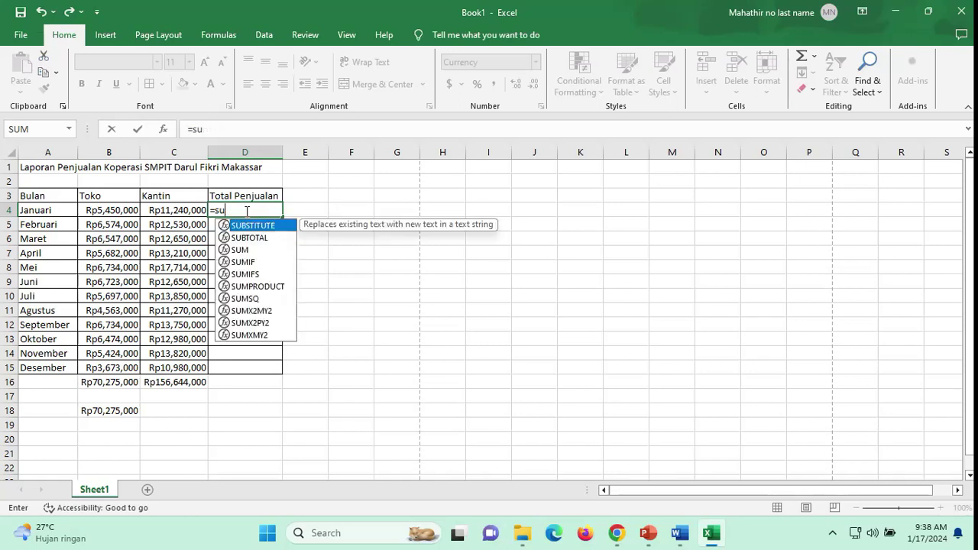
pyautogui.write('m(')
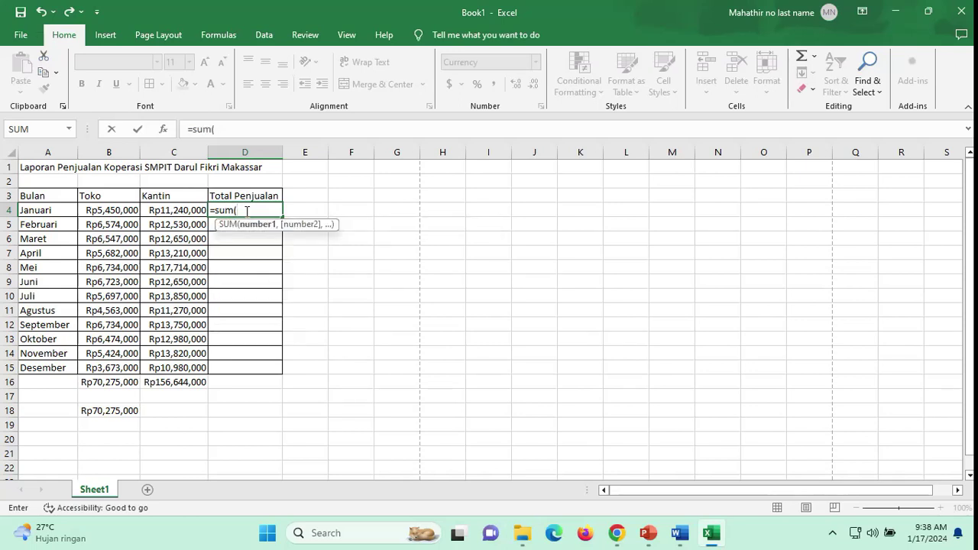
pyautogui.moveTo(132, 211); pyautogui.dragTo(164, 212)
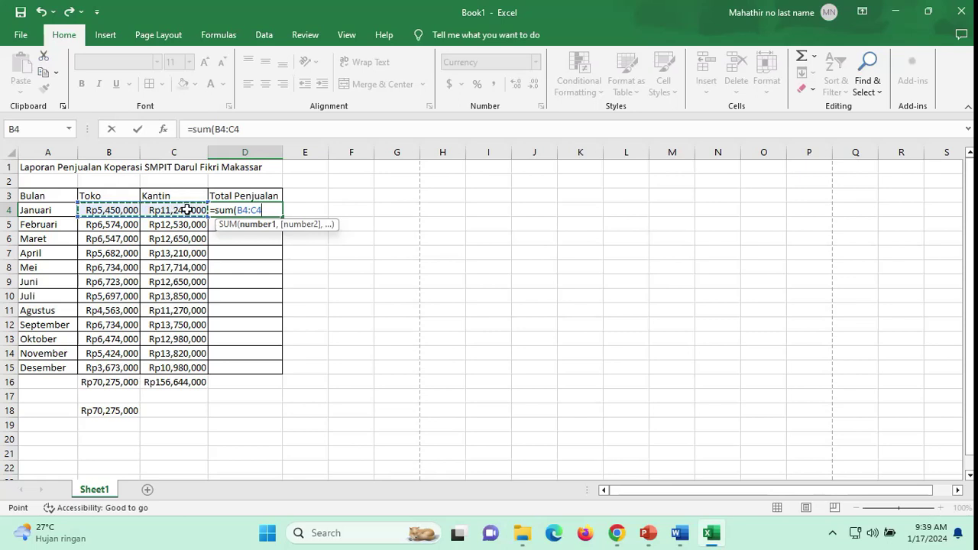
pyautogui.write('_')
pyautogui.press('BackSpace')
pyautogui.write(')')
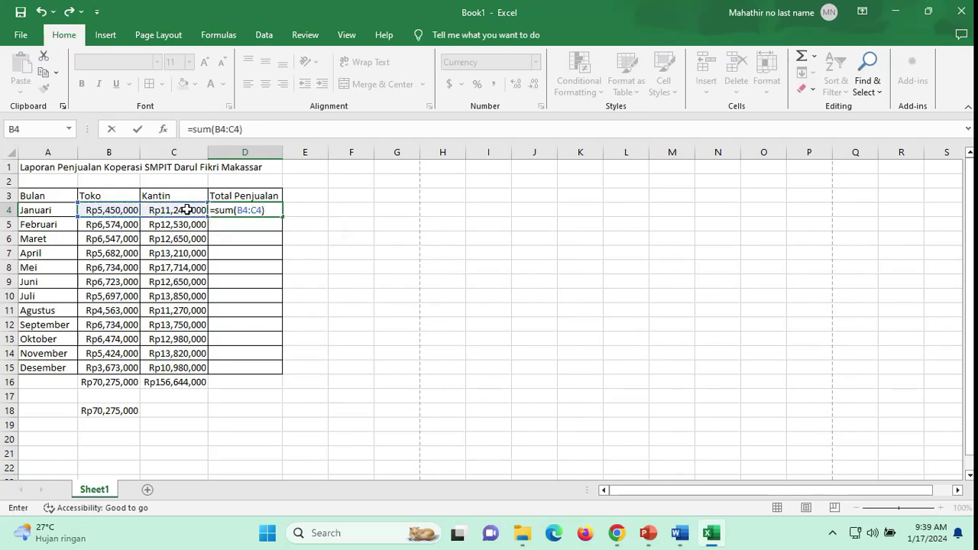
pyautogui.press('Return')
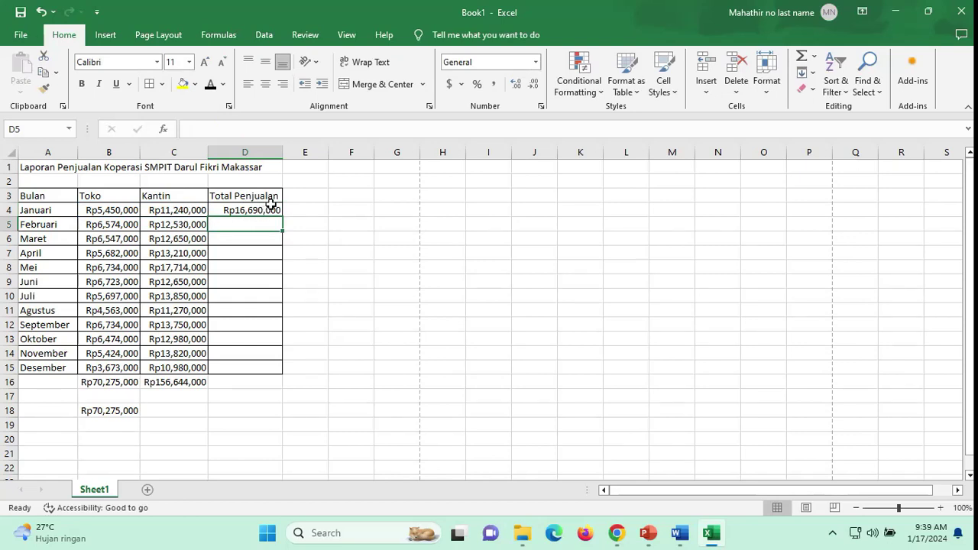
pyautogui.click(319, 241)
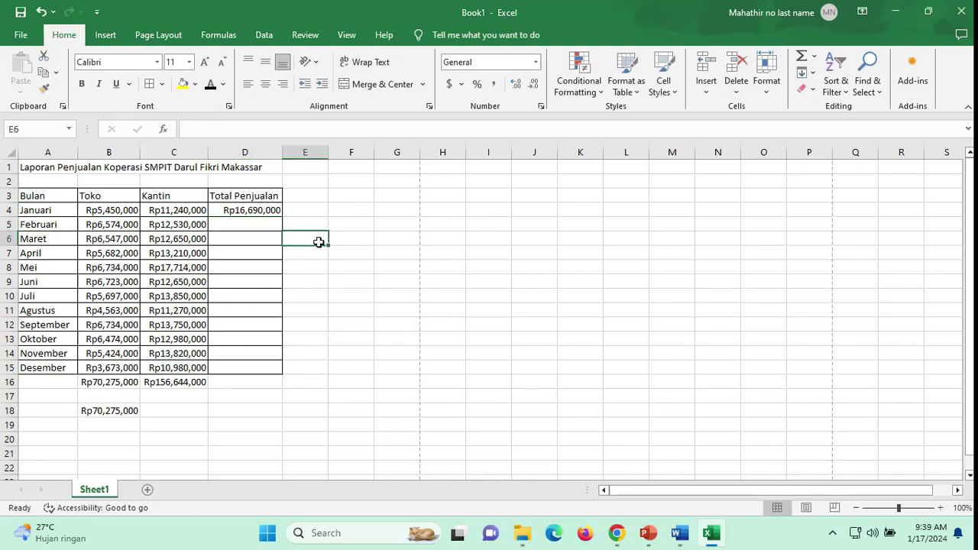
# - Fill the SUM formula from D4 down through D15 and check the copied formulas for the first four months
pyautogui.click(269, 225)
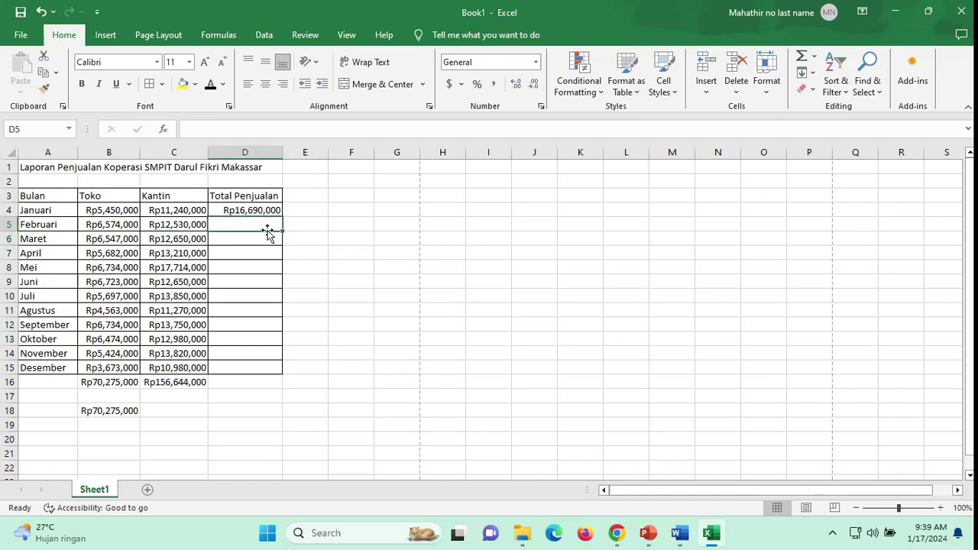
pyautogui.click(315, 281)
pyautogui.click(263, 211)
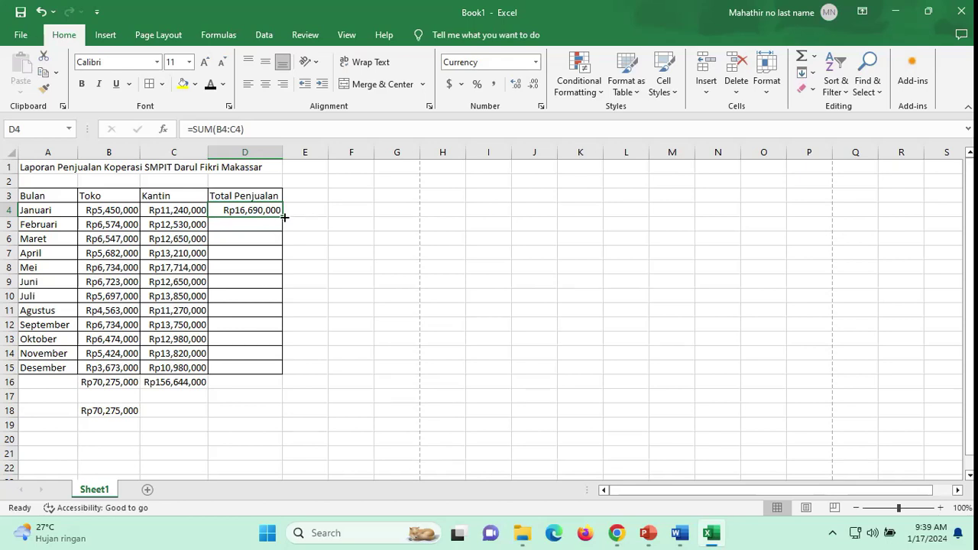
pyautogui.moveTo(284, 217); pyautogui.dragTo(283, 374)
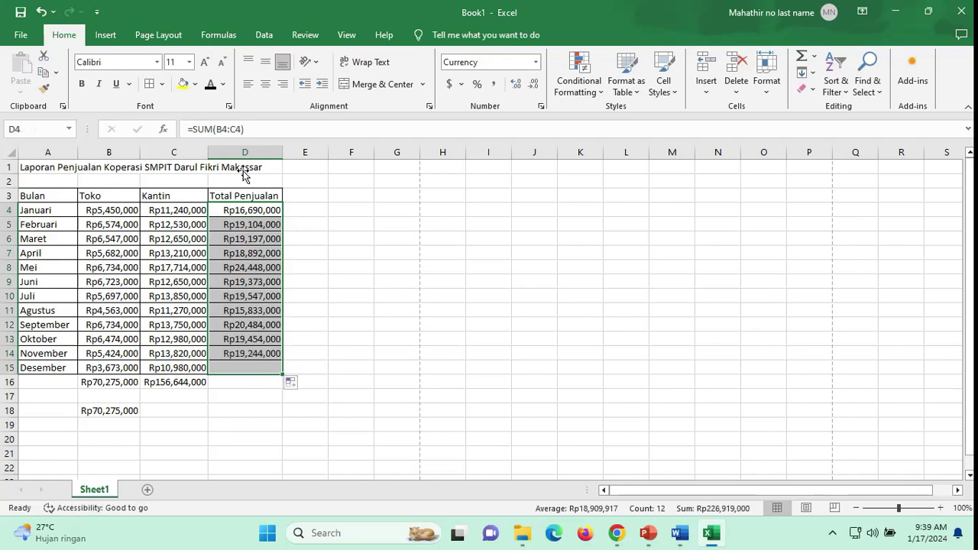
pyautogui.click(341, 237)
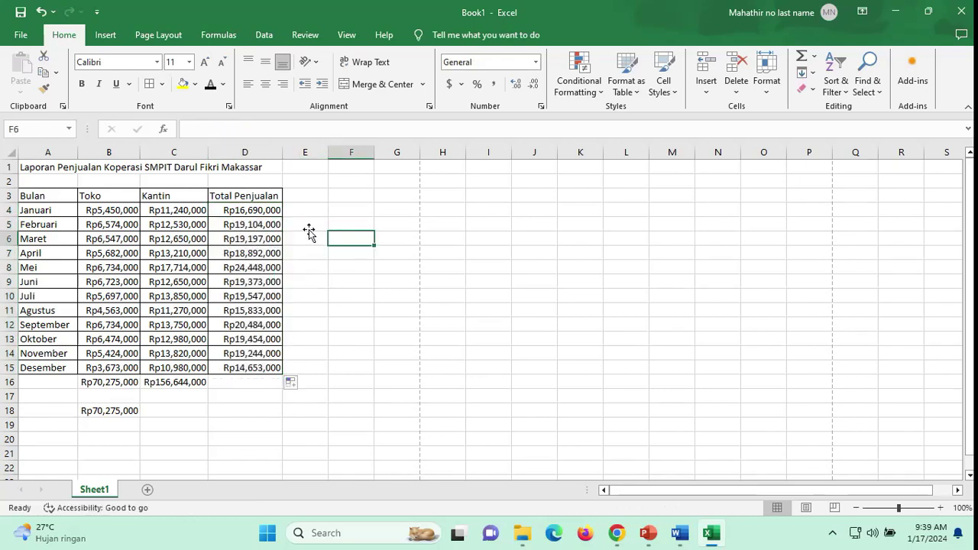
pyautogui.click(271, 212)
pyautogui.click(255, 223)
pyautogui.click(255, 239)
pyautogui.click(257, 251)
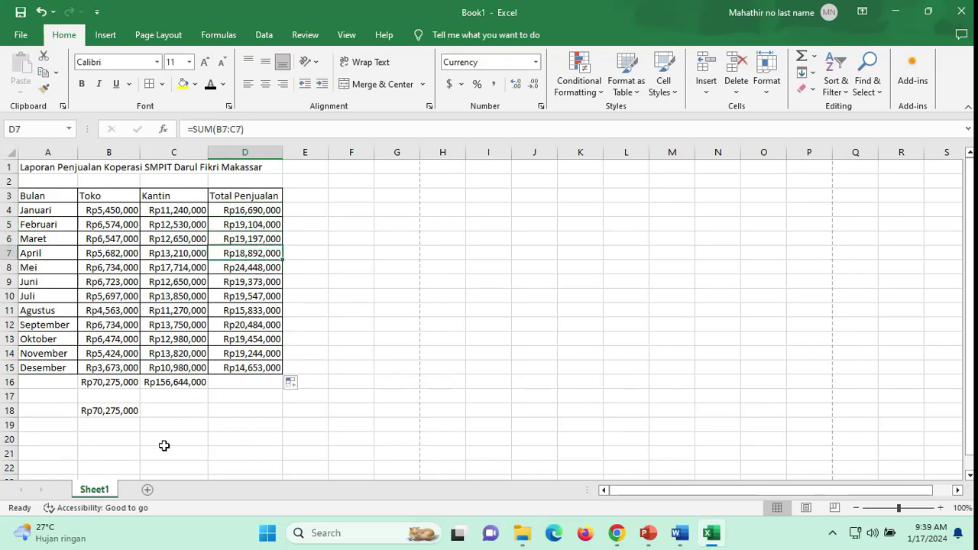
# - Delete the extra Toko total from B18
pyautogui.click(132, 413)
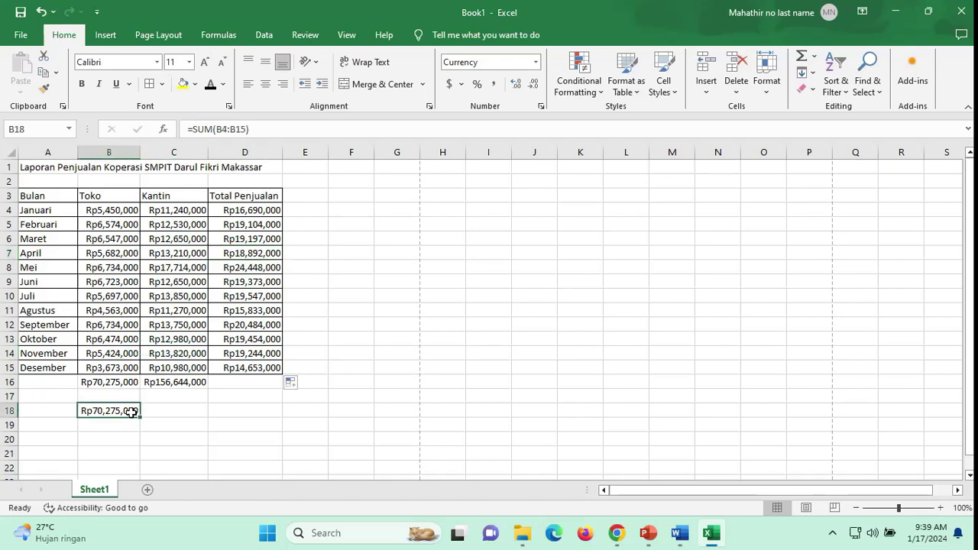
pyautogui.press('Delete')
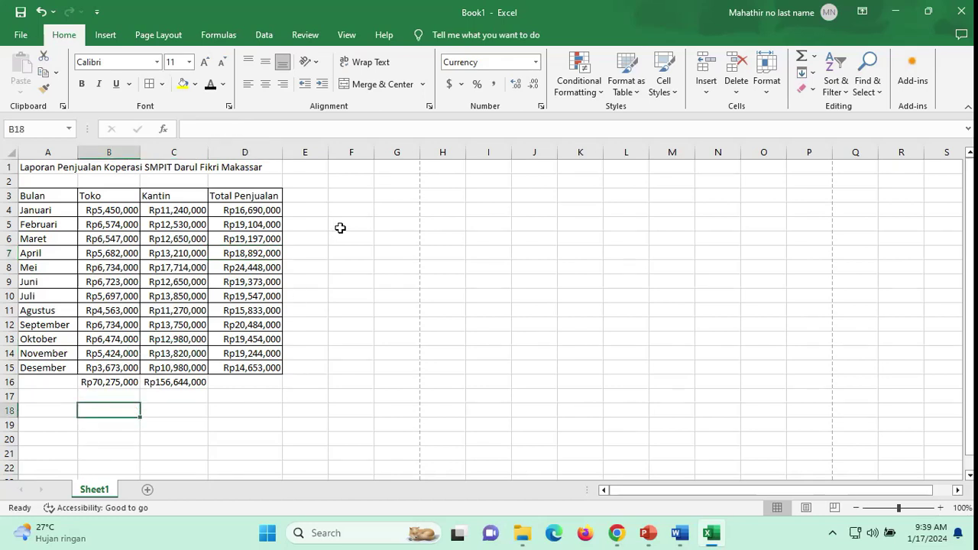
pyautogui.click(392, 268)
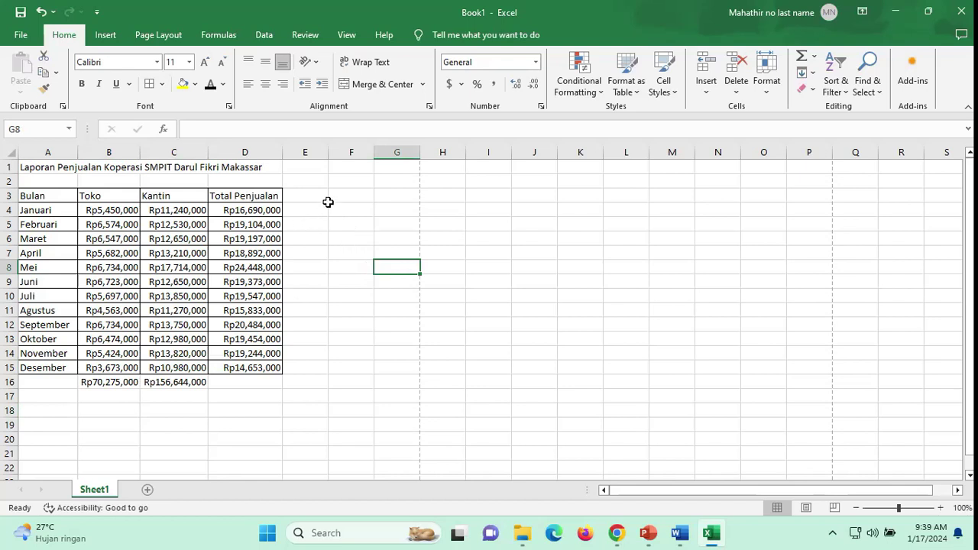
# - Try to insert a chart with only the empty cell F3 selected
pyautogui.click(350, 197)
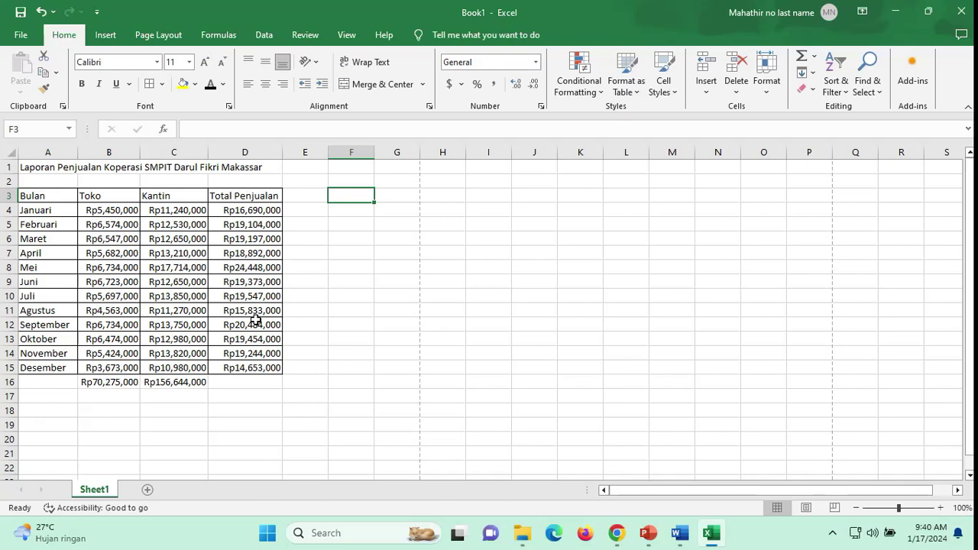
pyautogui.click(345, 278)
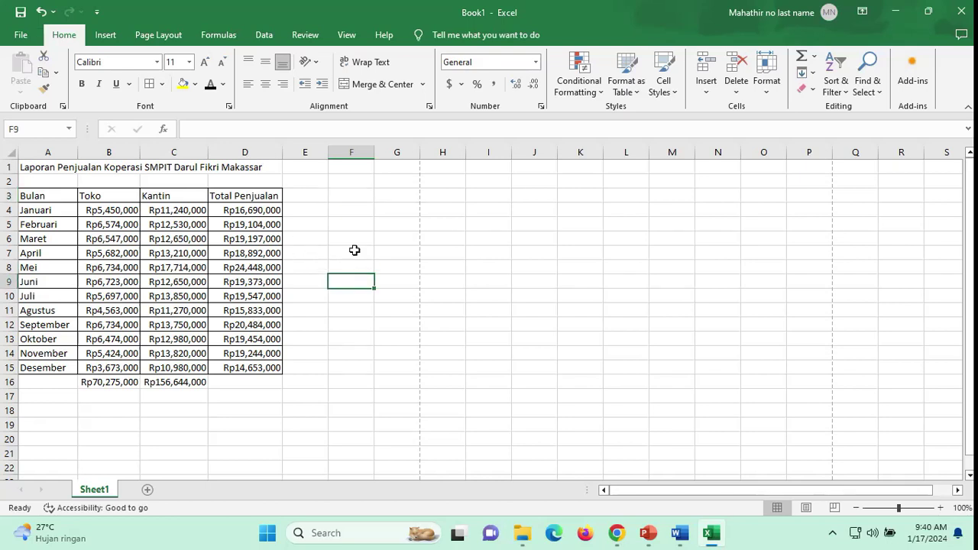
pyautogui.click(352, 198)
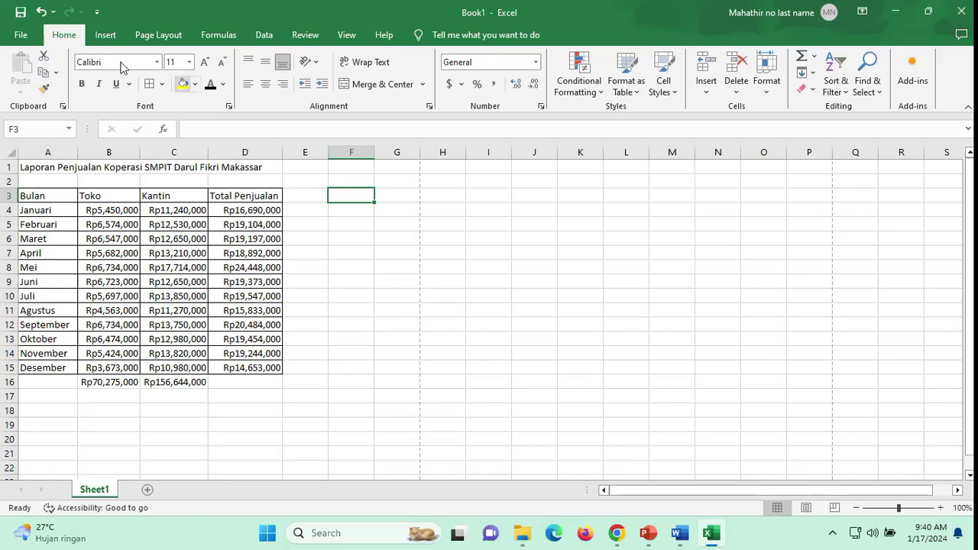
pyautogui.click(105, 38)
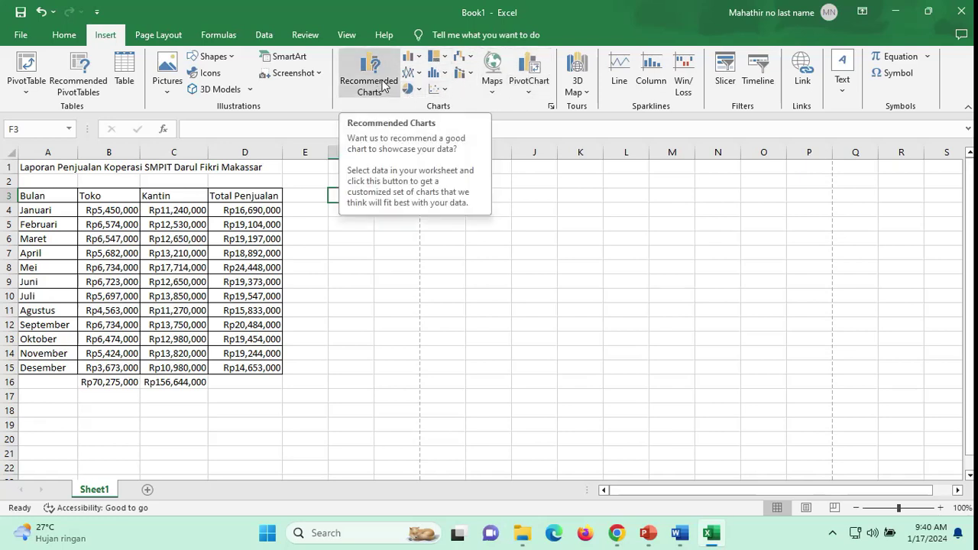
pyautogui.click(550, 108)
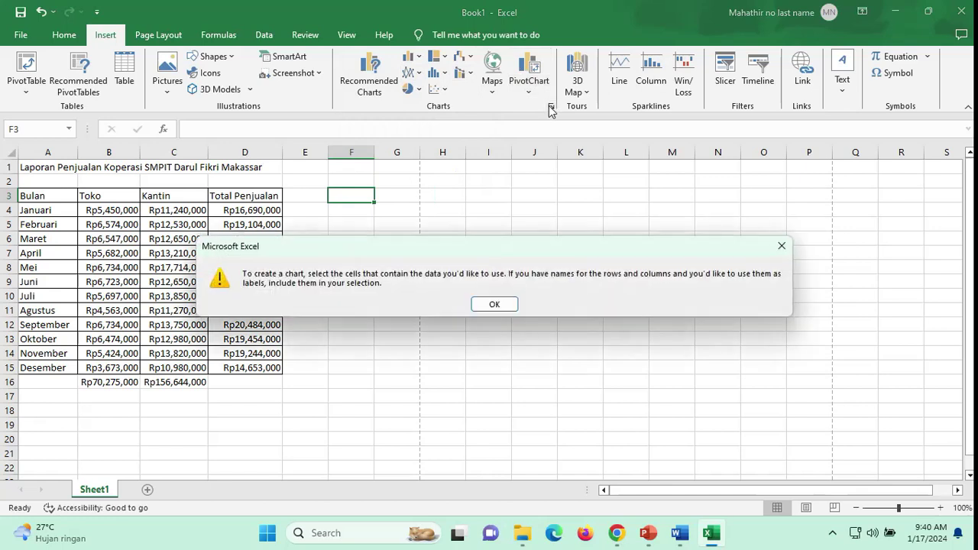
pyautogui.click(494, 305)
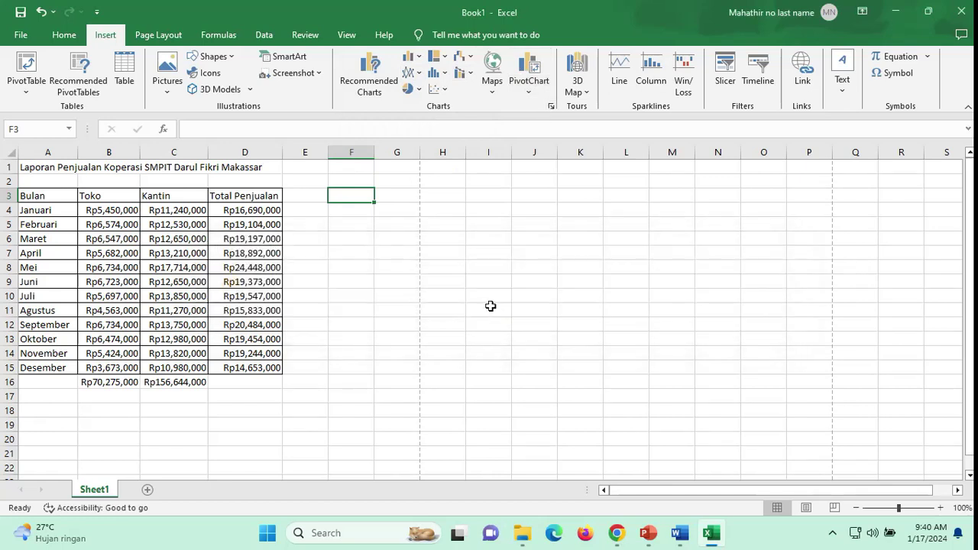
# - Insert a Line with Markers chart from the table range A3:D15, using the version that plots the months along the horizontal axis
pyautogui.moveTo(112, 213); pyautogui.dragTo(243, 365)
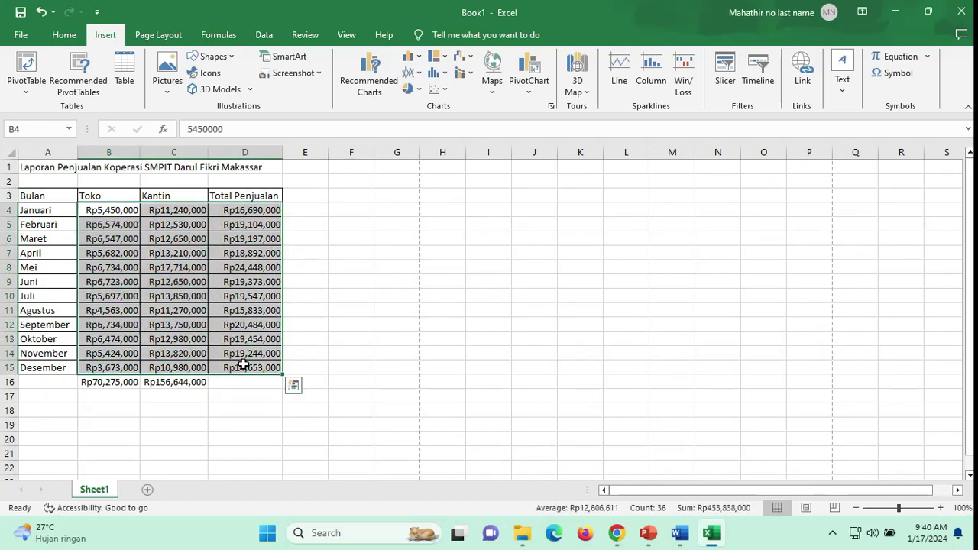
pyautogui.click(59, 224)
pyautogui.moveTo(28, 196); pyautogui.dragTo(258, 367)
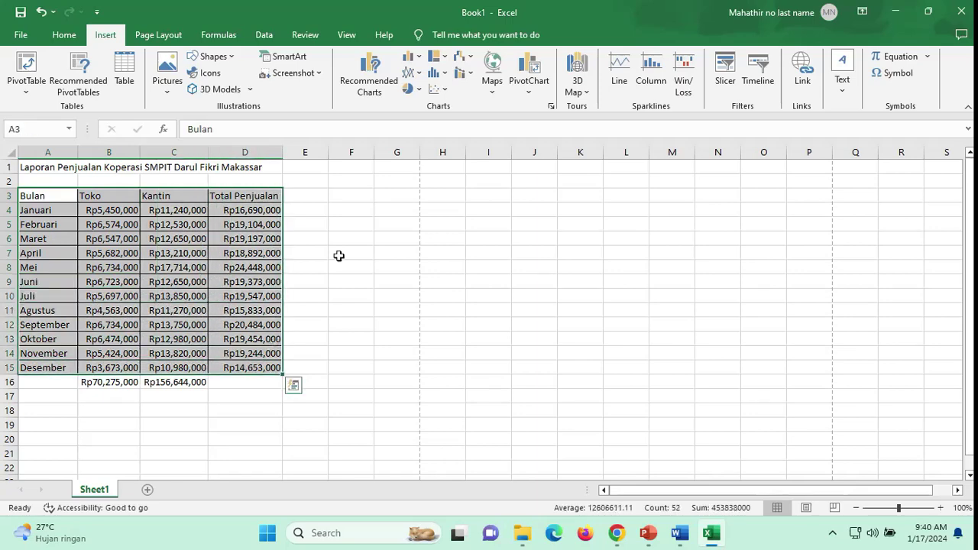
pyautogui.click(551, 106)
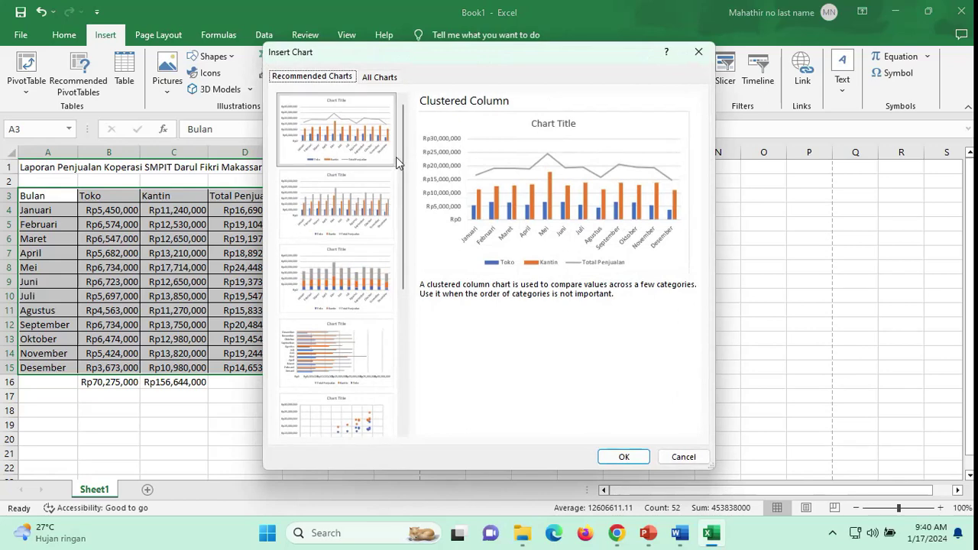
pyautogui.scroll(-5, 310, 260)
pyautogui.scroll(5, 311, 266)
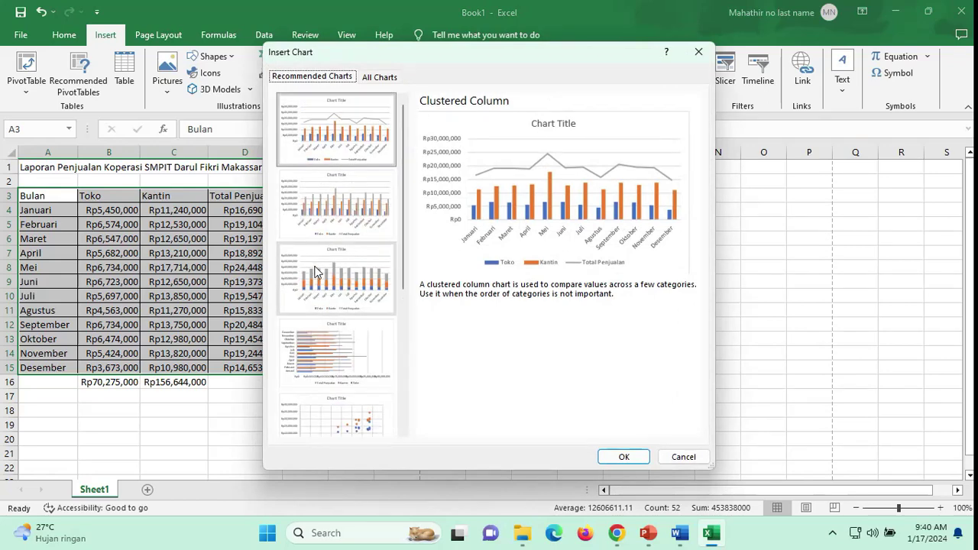
pyautogui.click(375, 80)
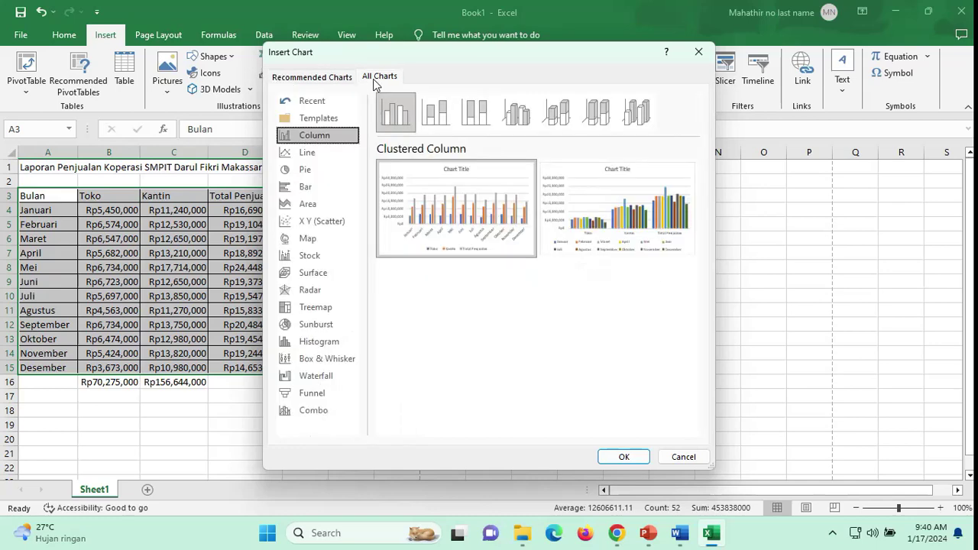
pyautogui.click(318, 156)
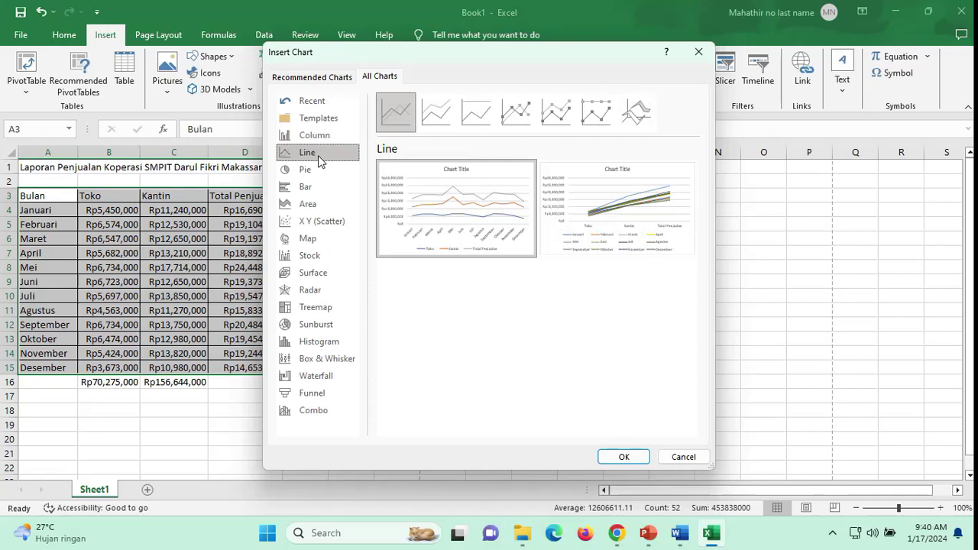
pyautogui.click(520, 111)
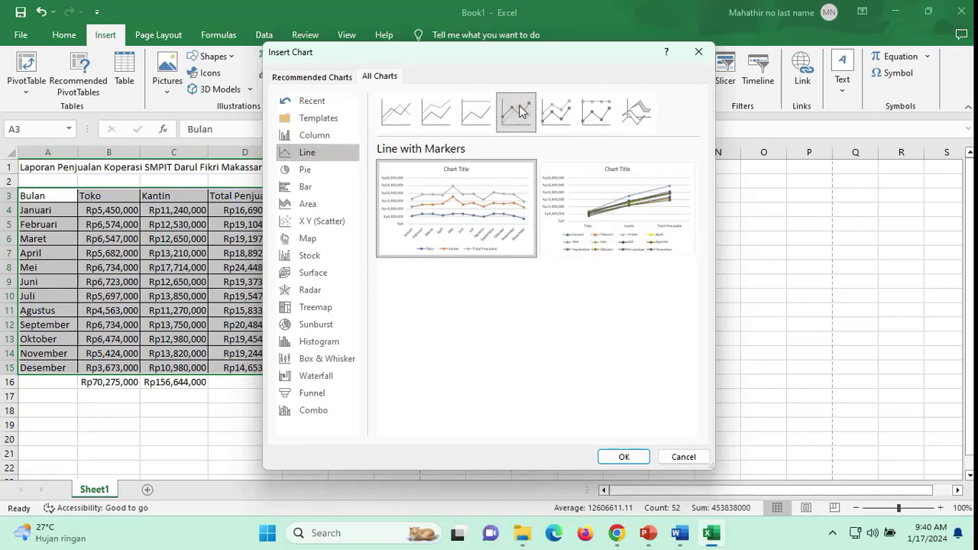
pyautogui.moveTo(477, 206)
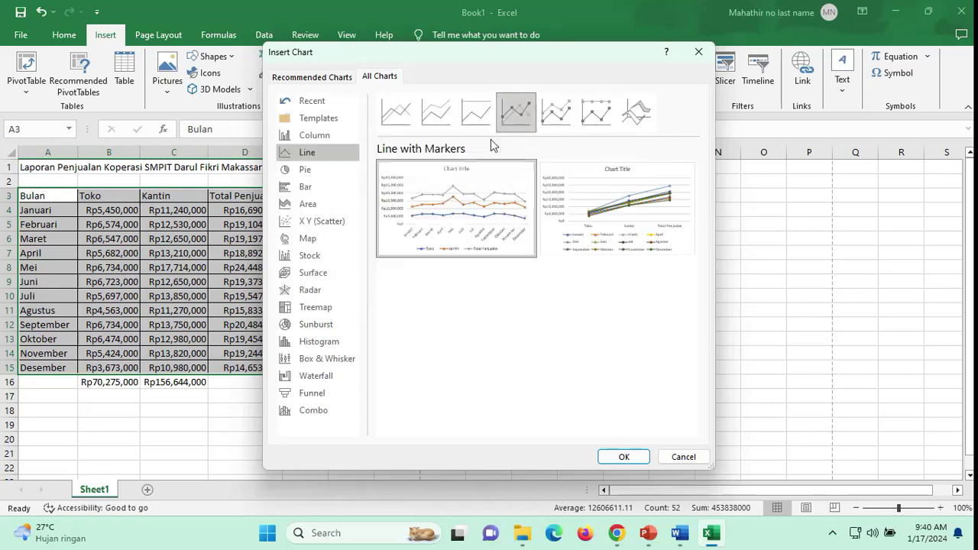
pyautogui.click(622, 459)
# - Move the line chart up beside the sales table, spanning about columns E to L with its upper edge near row 2, and deselect it
pyautogui.click(510, 231)
pyautogui.moveTo(532, 226); pyautogui.dragTo(530, 173)
pyautogui.click(735, 292)
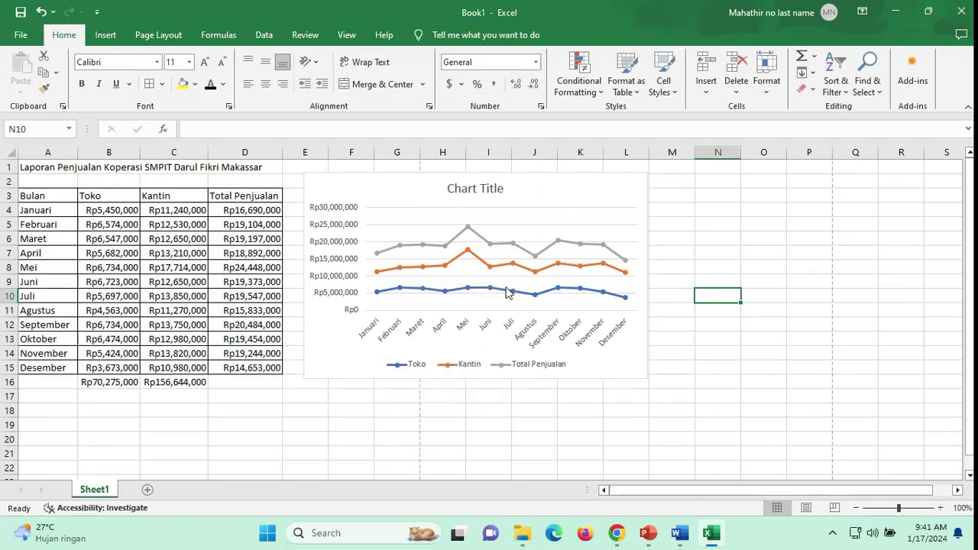
pyautogui.moveTo(492, 248)
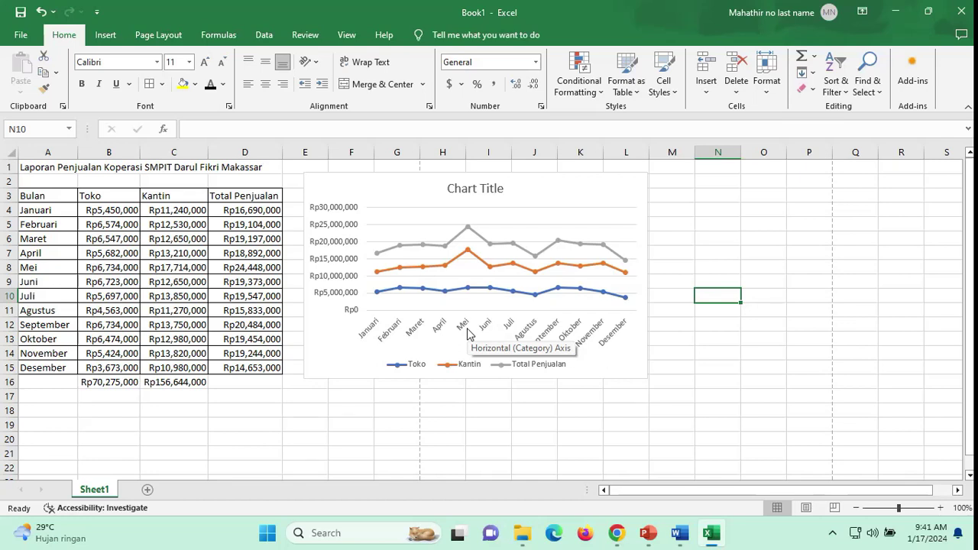
pyautogui.click(832, 534)
pyautogui.click(832, 433)
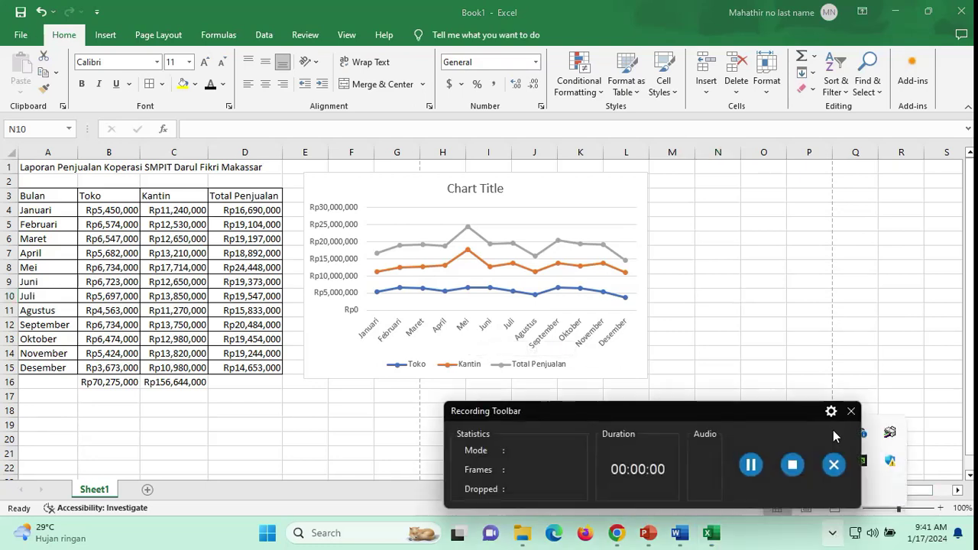